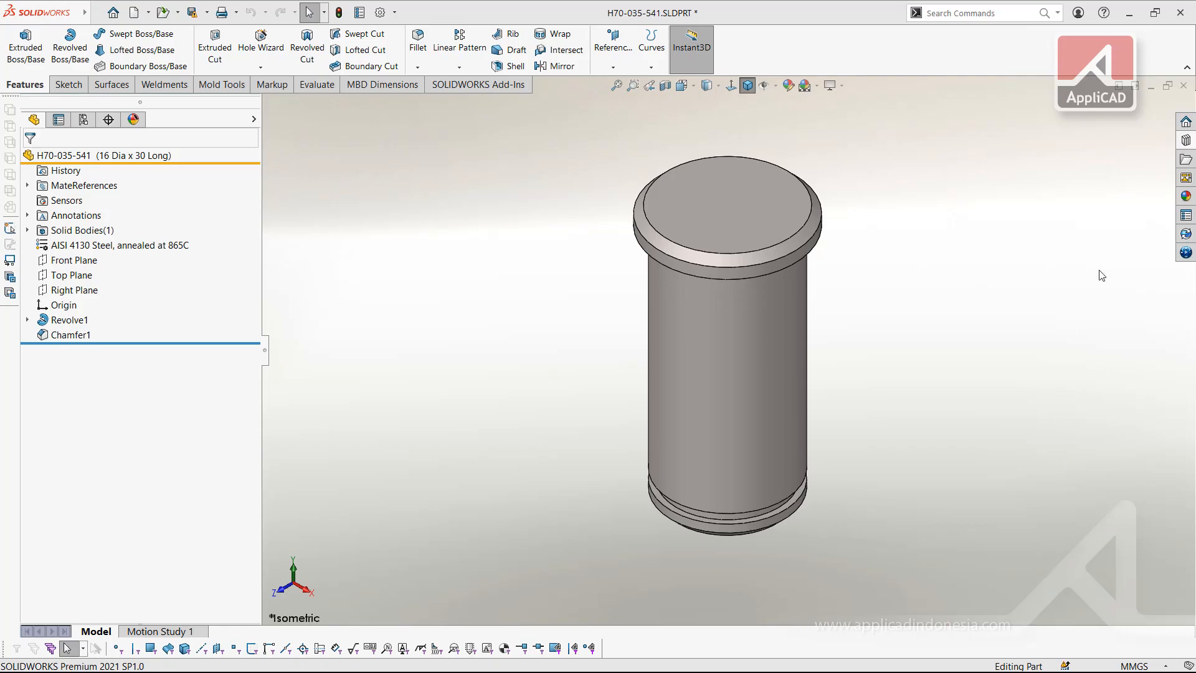
Look through the contents of the Library, Resemin Library, Holmatro Library and design library folders in the Design Library
left_click(1191, 143)
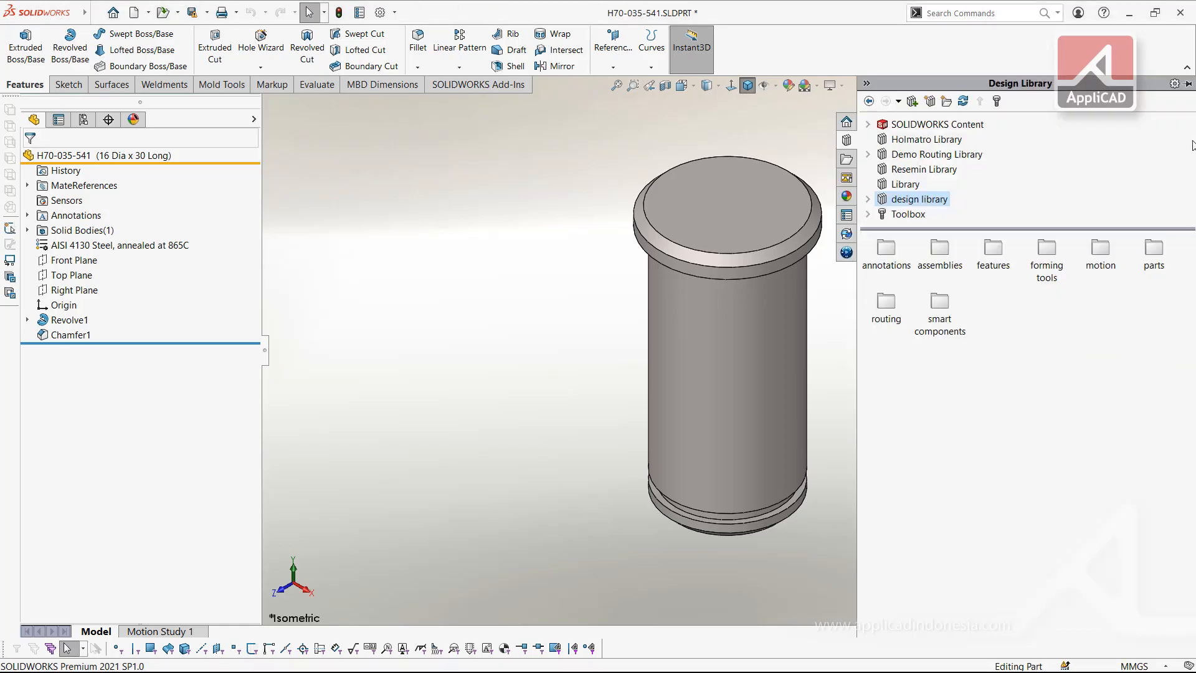
left_click(910, 184)
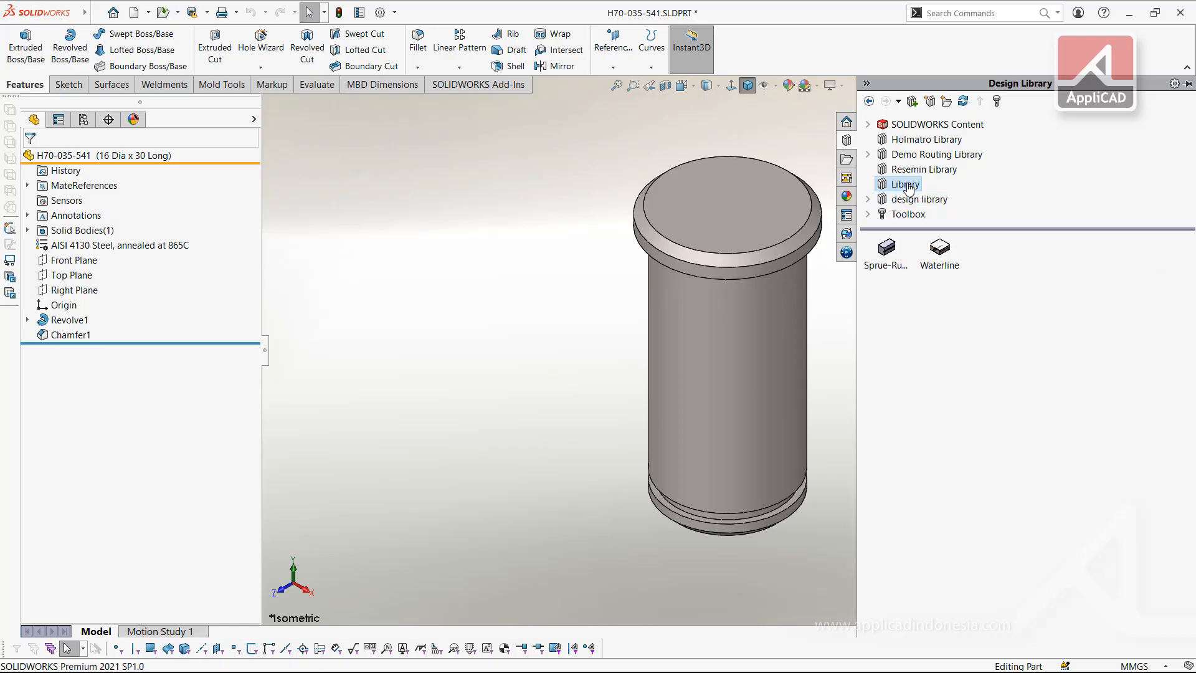
left_click(910, 170)
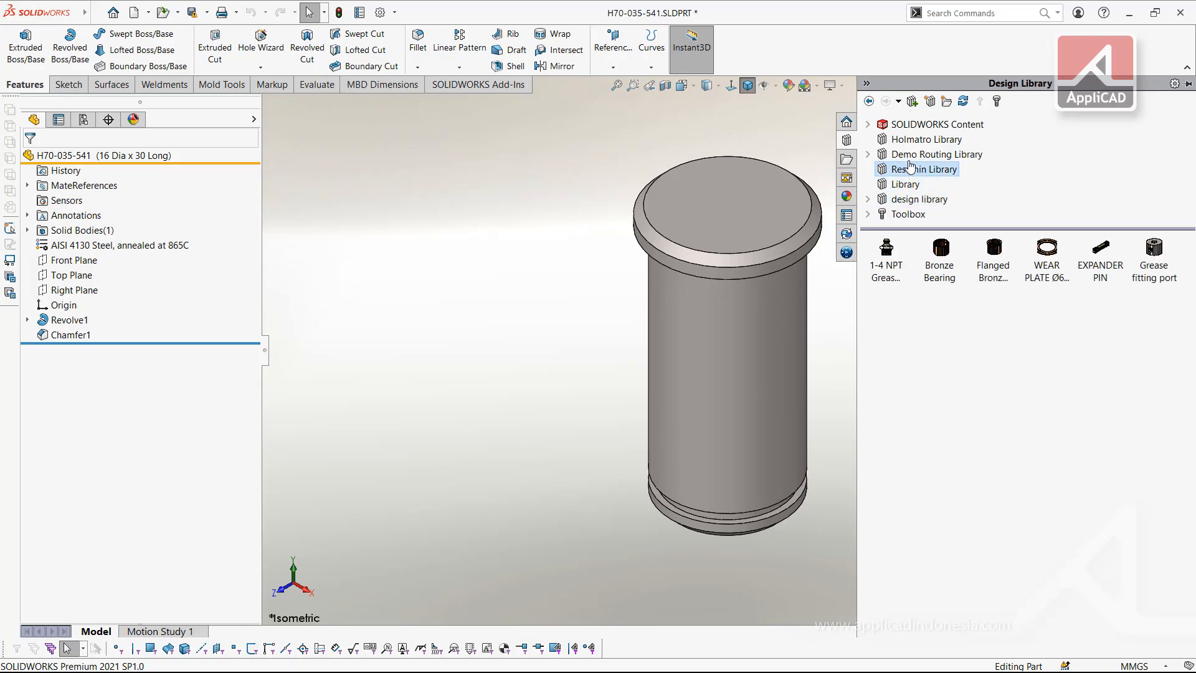
left_click(910, 156)
key("Up")
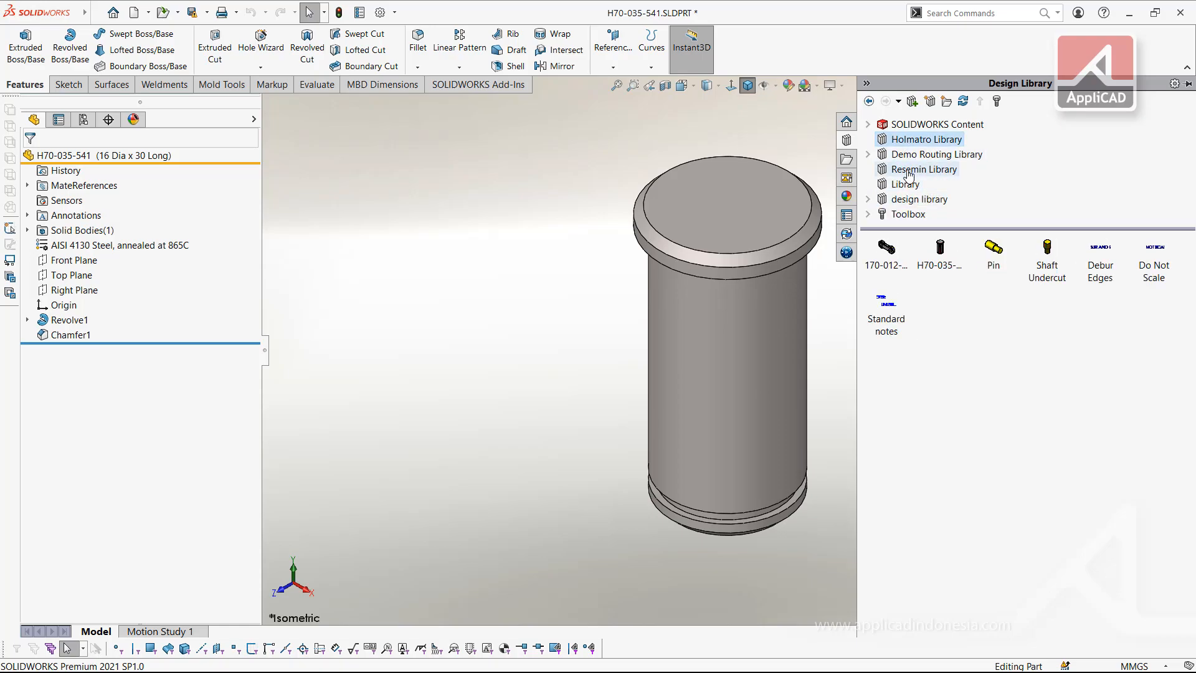
left_click(910, 170)
left_click(905, 199)
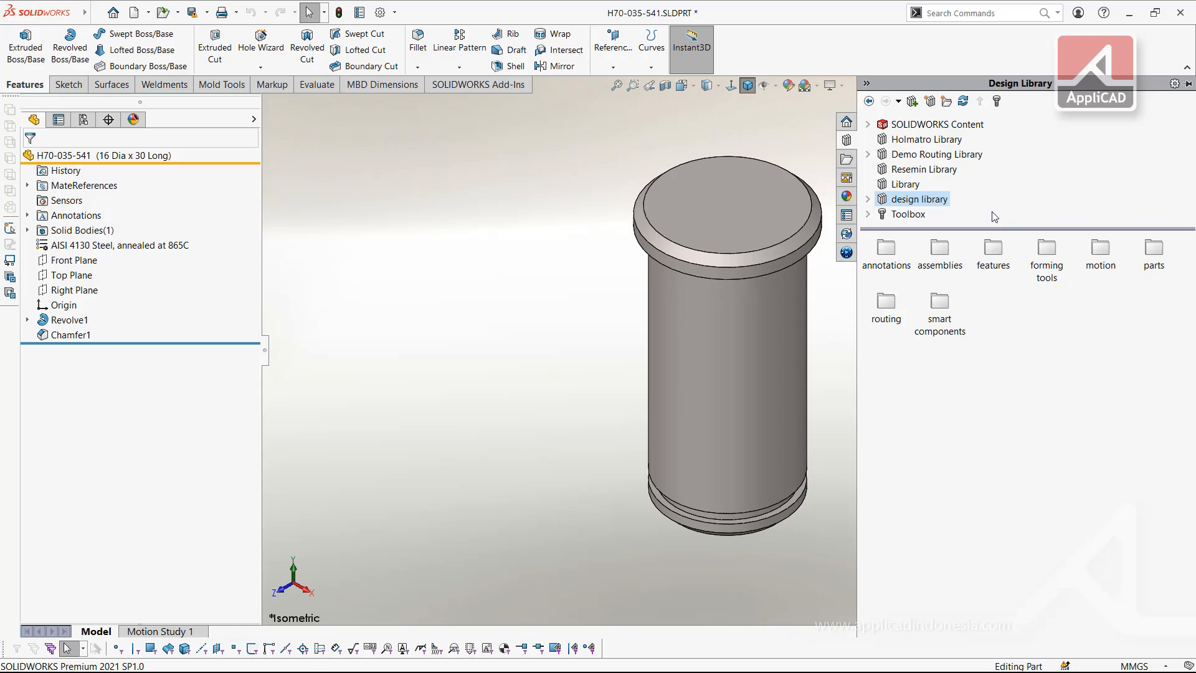
Browse the Toolbox to the ANSI Metric power transmission gears
left_click(894, 215)
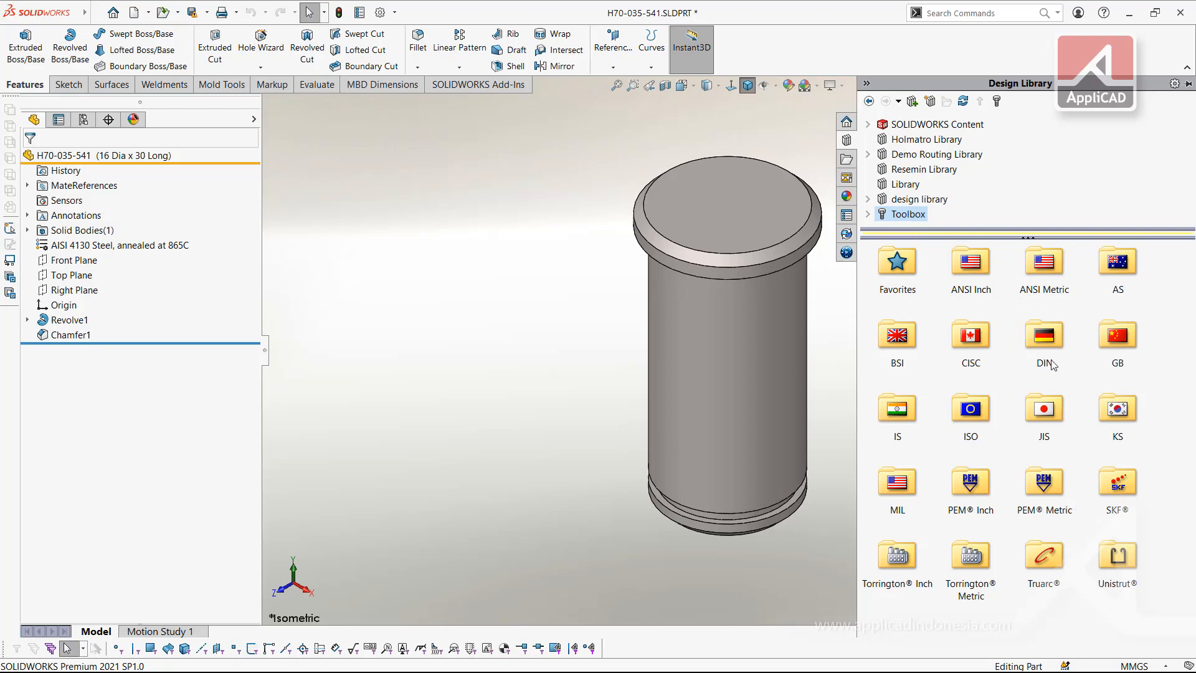
double_click(1056, 270)
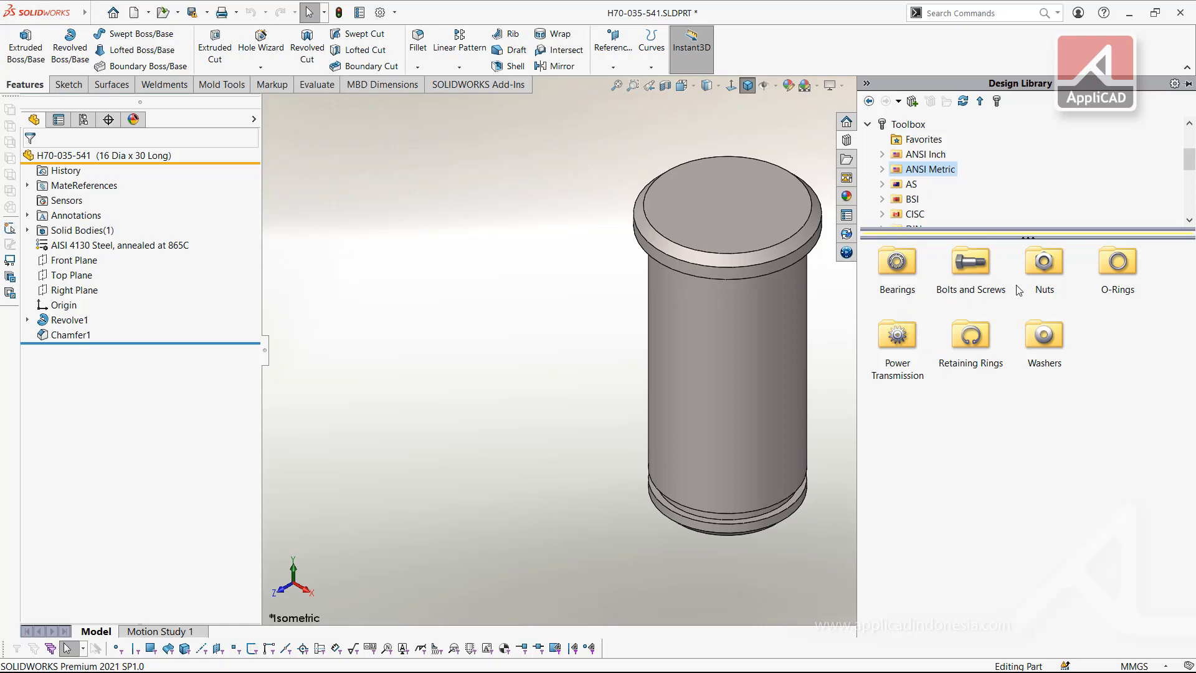
double_click(899, 354)
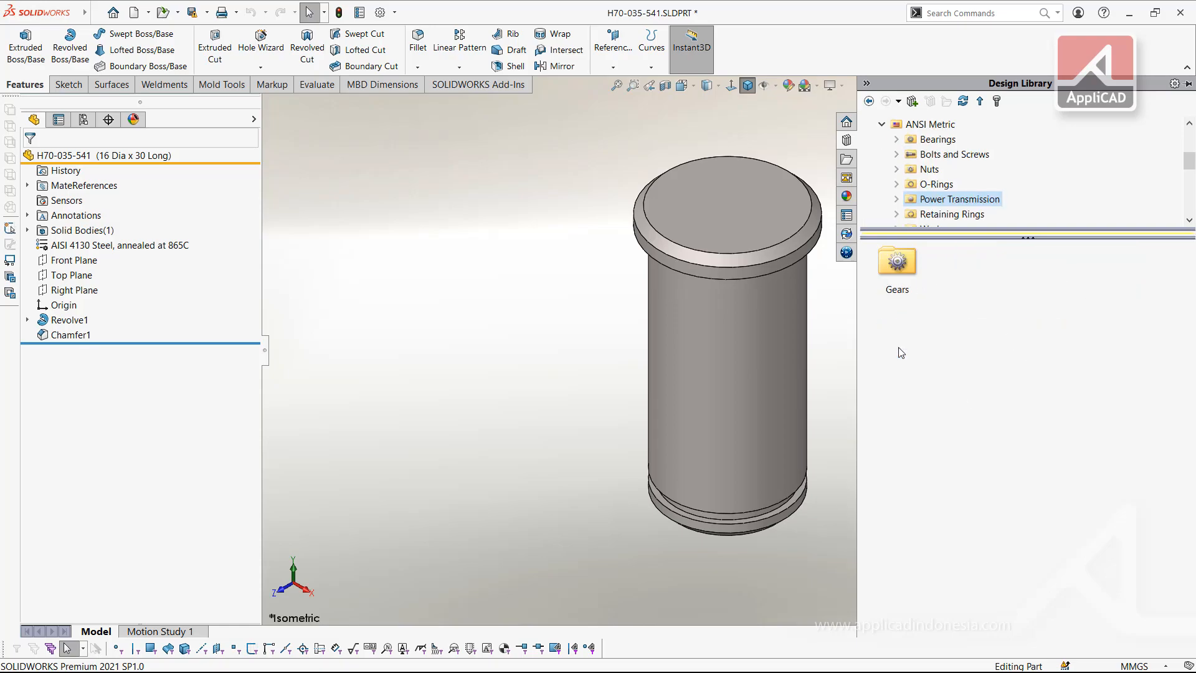
double_click(899, 292)
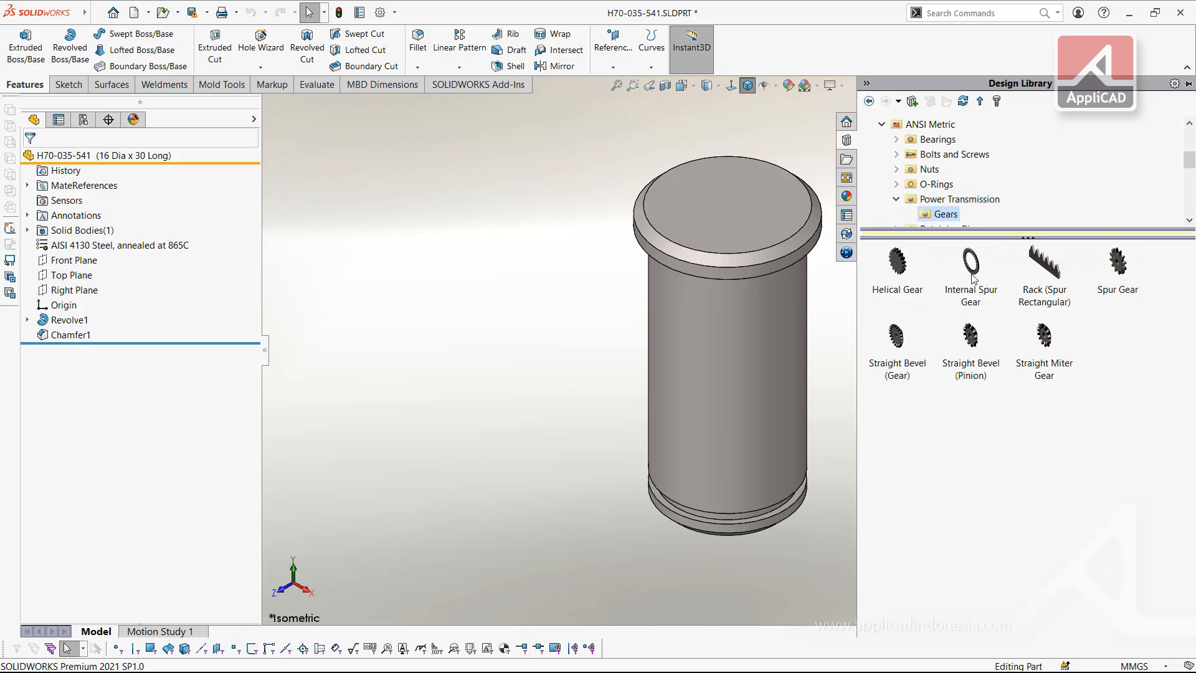
Look through the ANSI Metric Retaining Rings and Washers folders, and collapse the Toolbox tree back to the library list
left_click(897, 199)
left_click(914, 215)
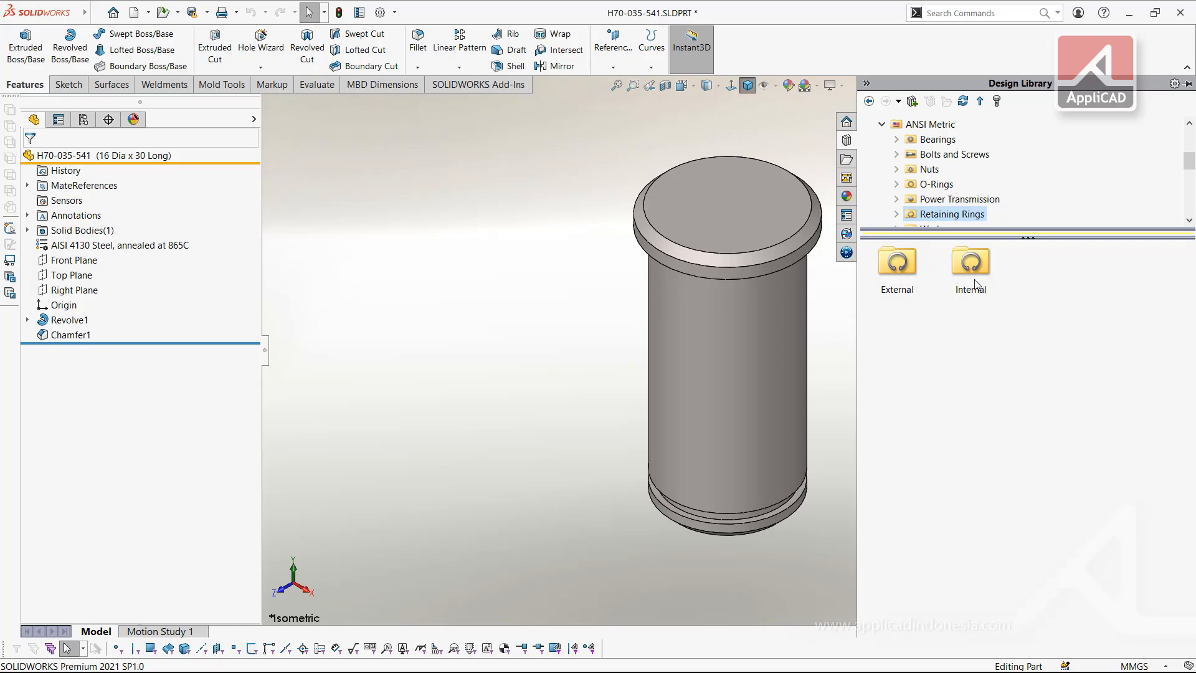
scroll(951, 222, "down", 1)
left_click(938, 185)
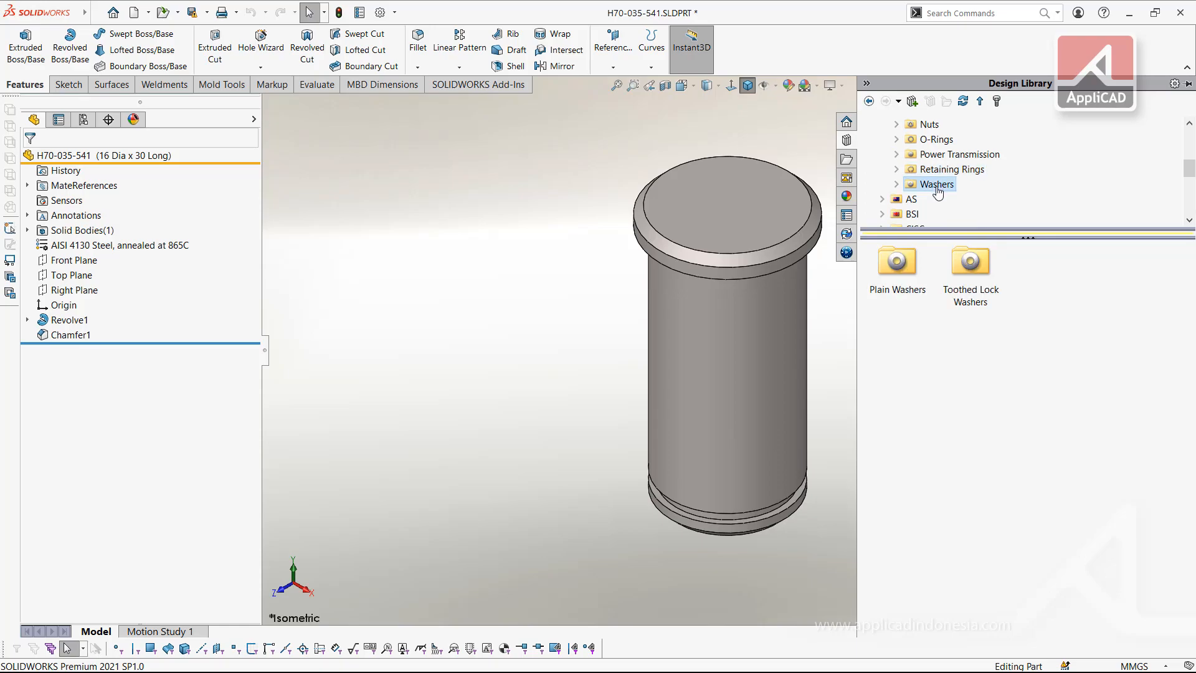
scroll(897, 181, "up", 2)
left_click(882, 171)
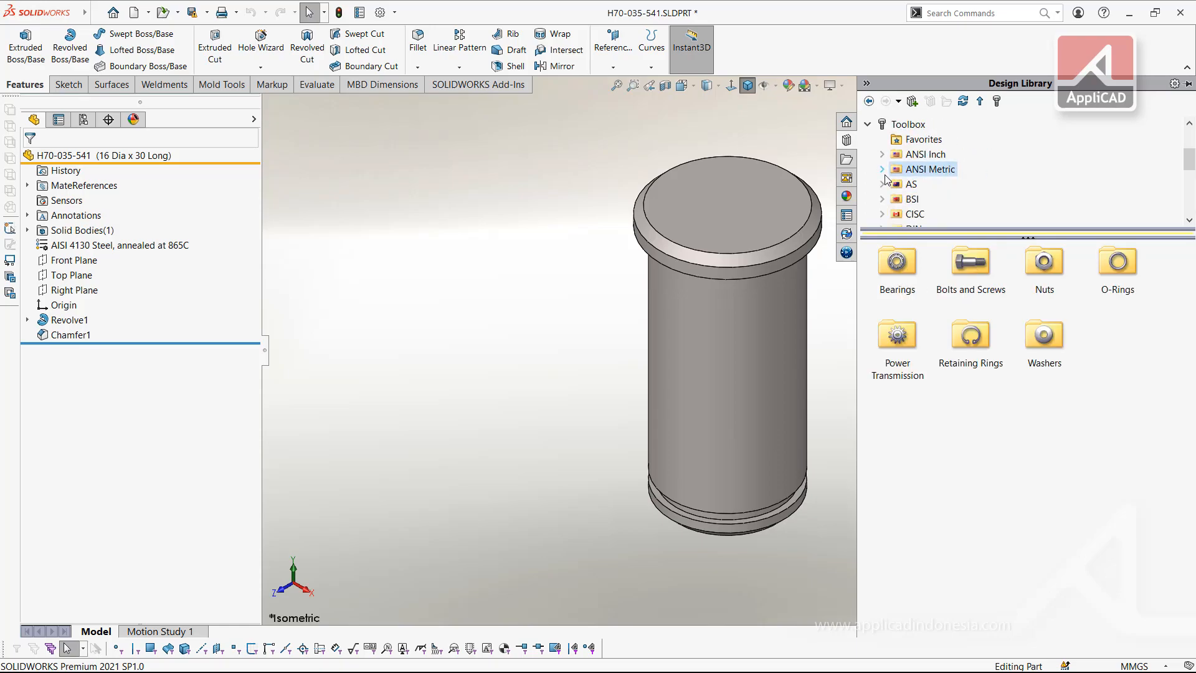
left_click(906, 124)
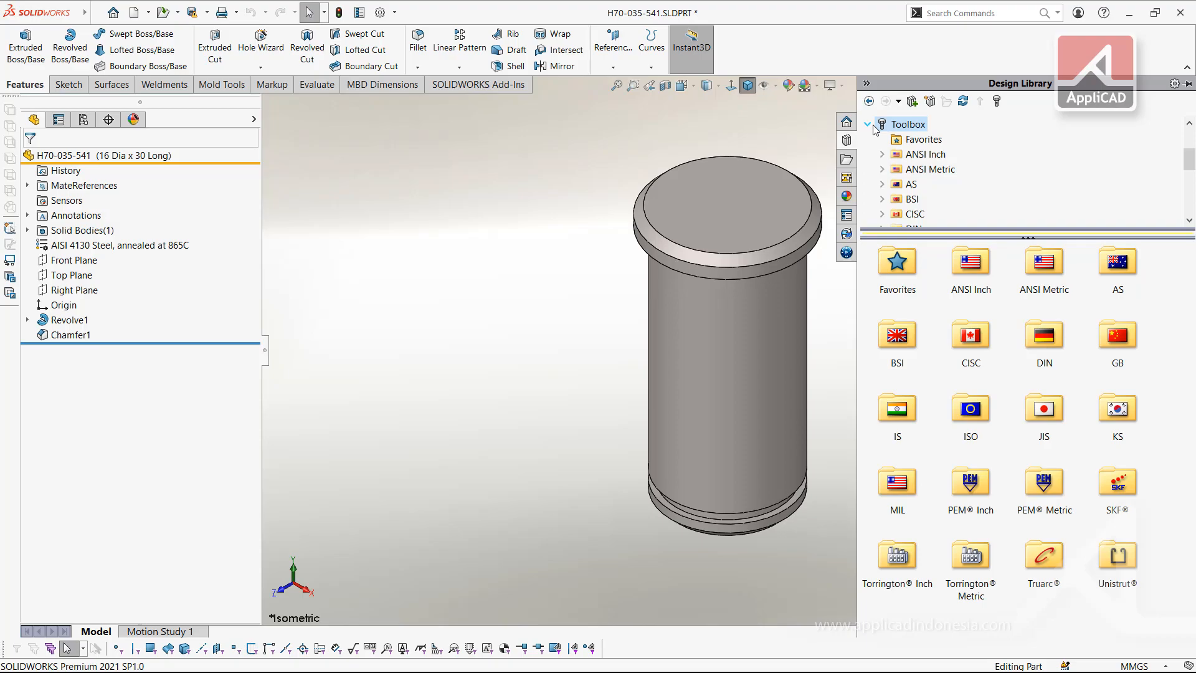
left_click(868, 124)
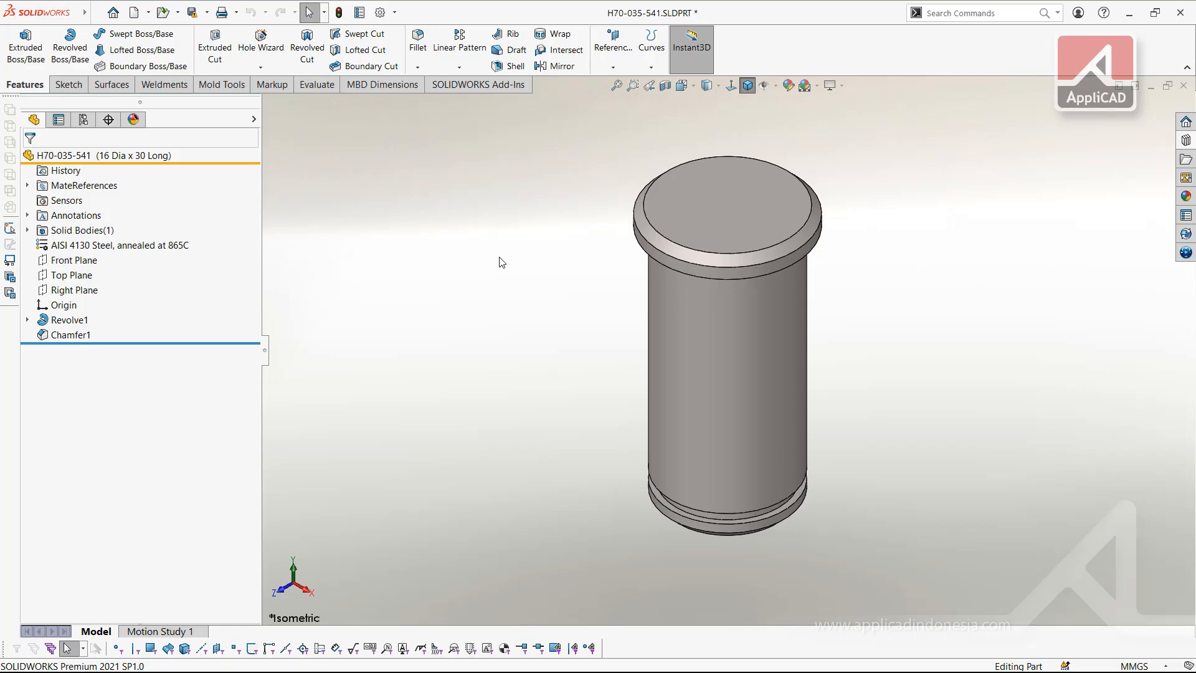
left_click(1186, 140)
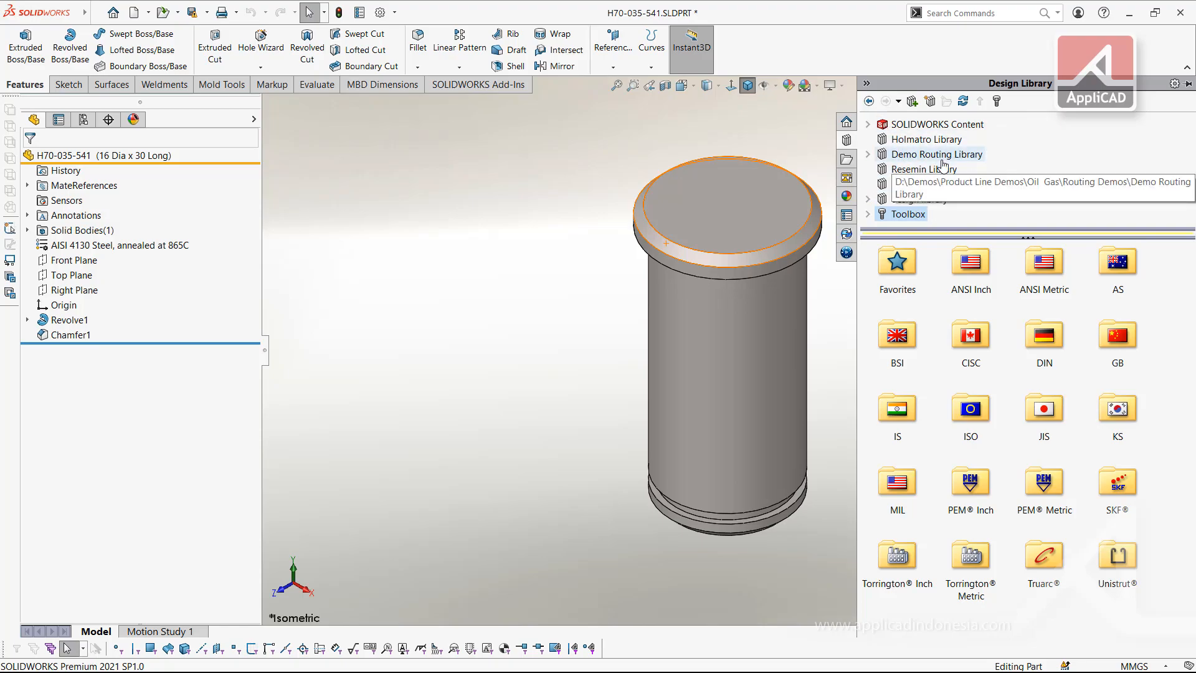
Preview several part files in the Components folder, including Batter Cover Screw and Check Valve Adjustment Spring, without opening any
left_click(162, 13)
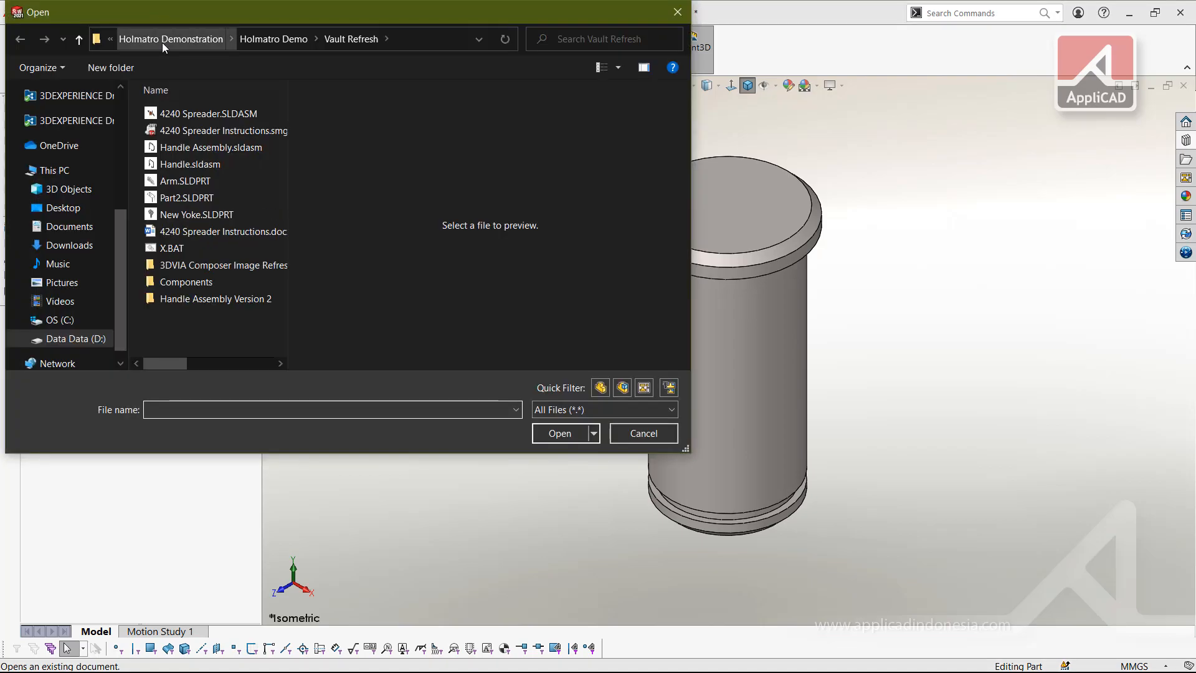
left_click(197, 287)
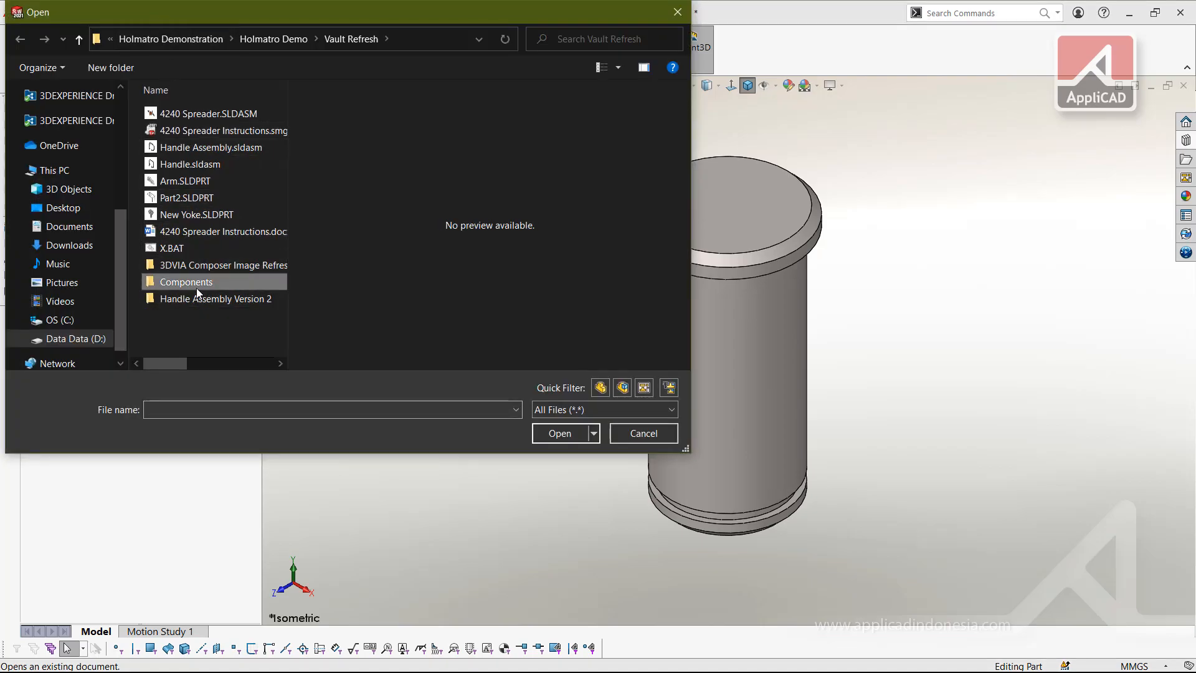
double_click(197, 286)
left_click(182, 199)
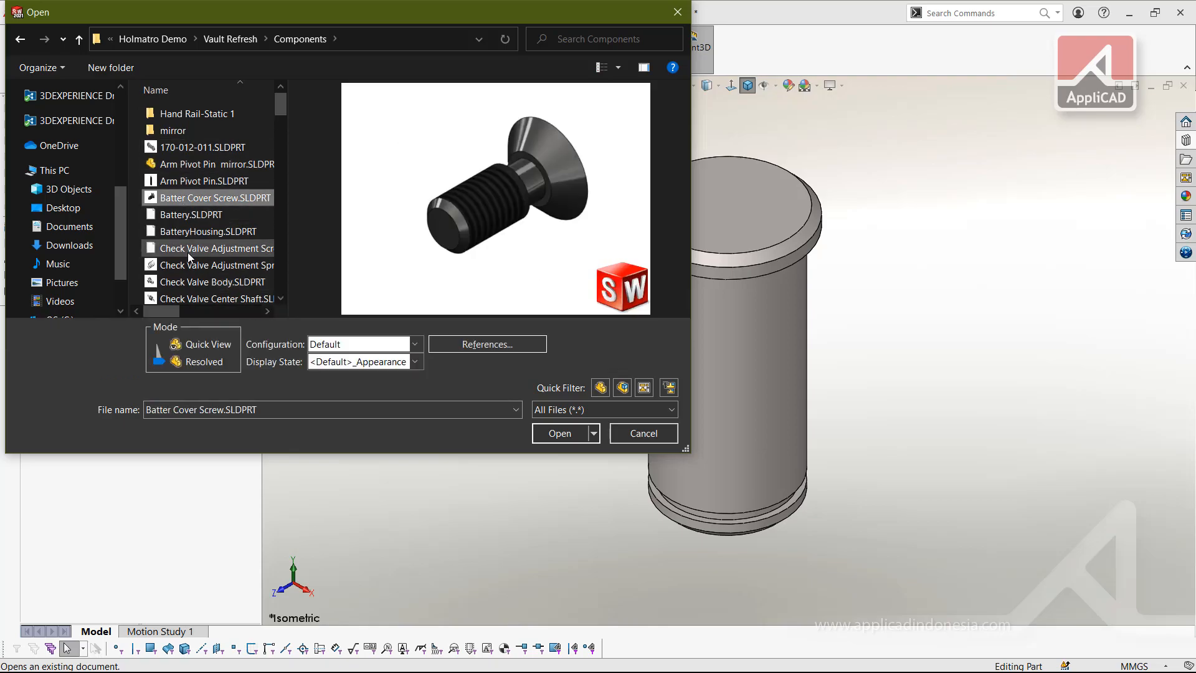
left_click(188, 250)
left_click(189, 283)
left_click(192, 215)
left_click(184, 266)
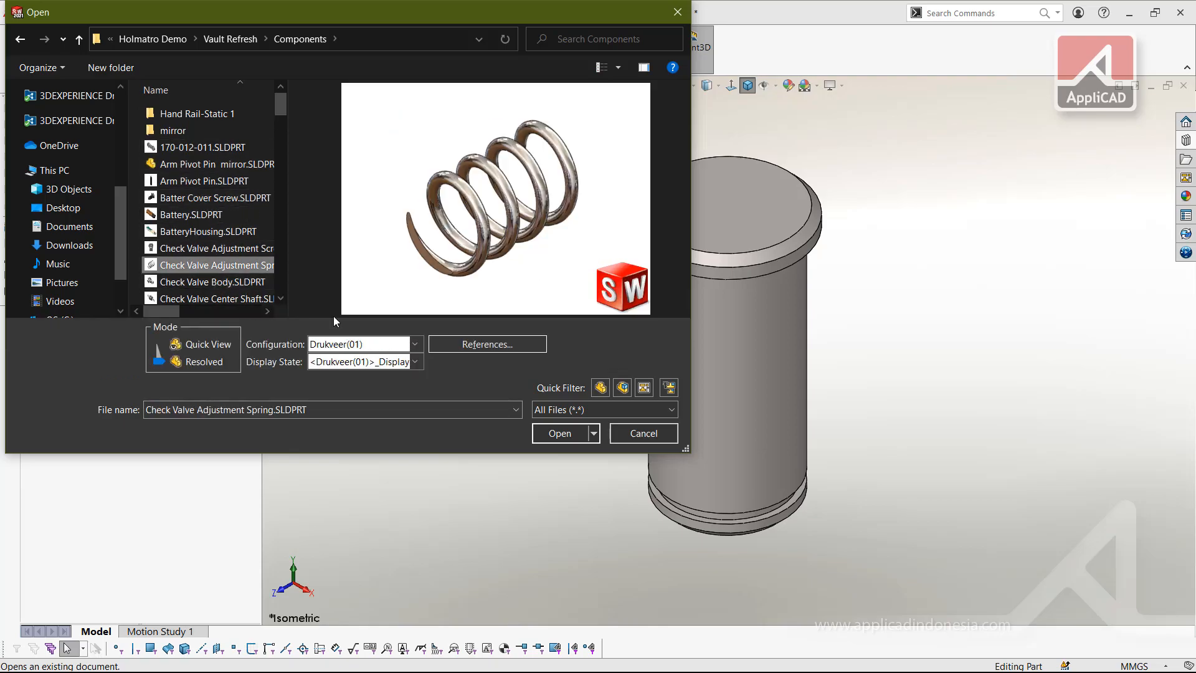
left_click(636, 433)
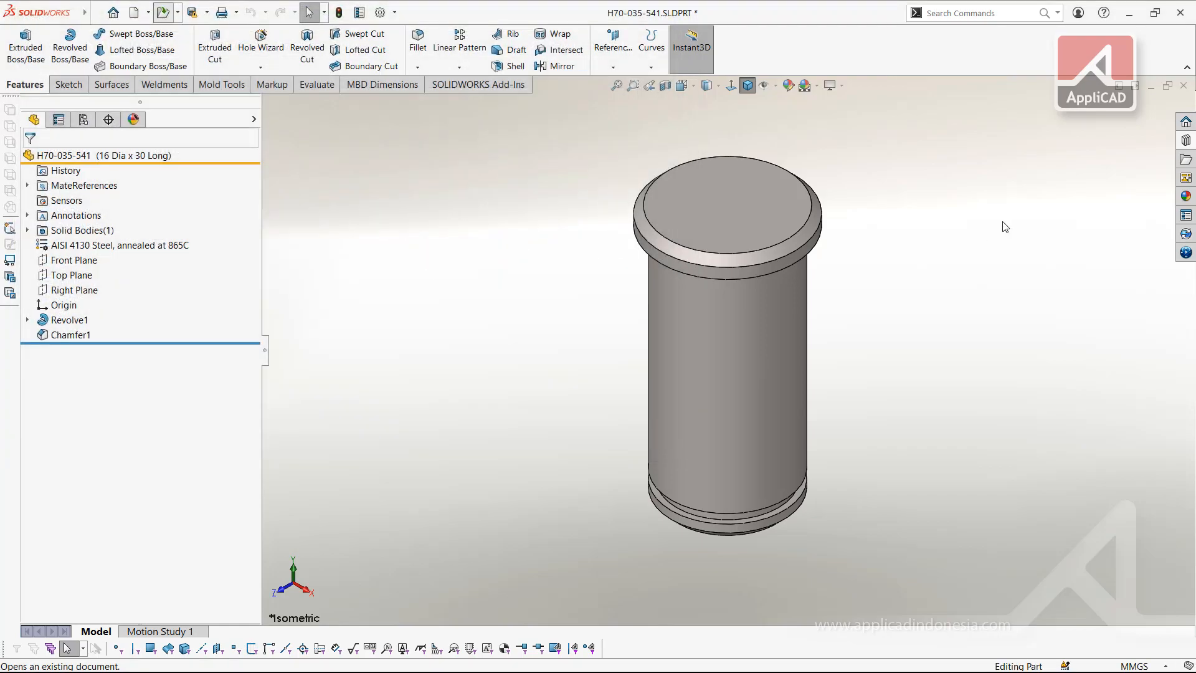
left_click(1185, 141)
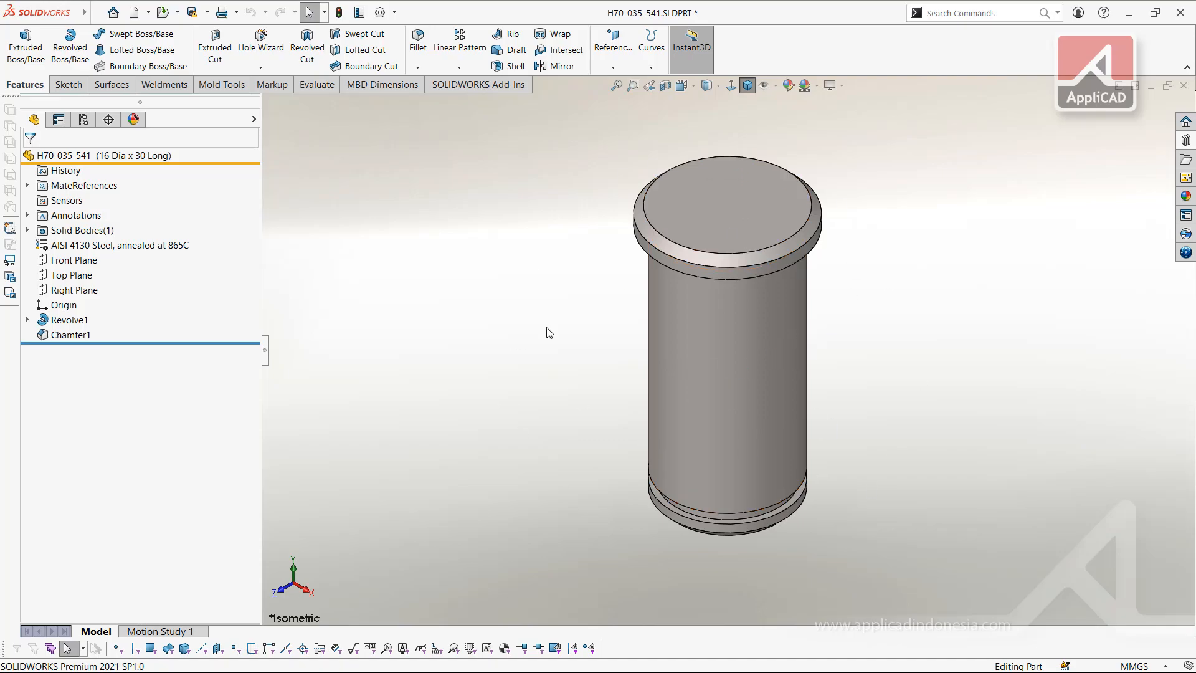
left_click(1181, 158)
left_click(570, 157)
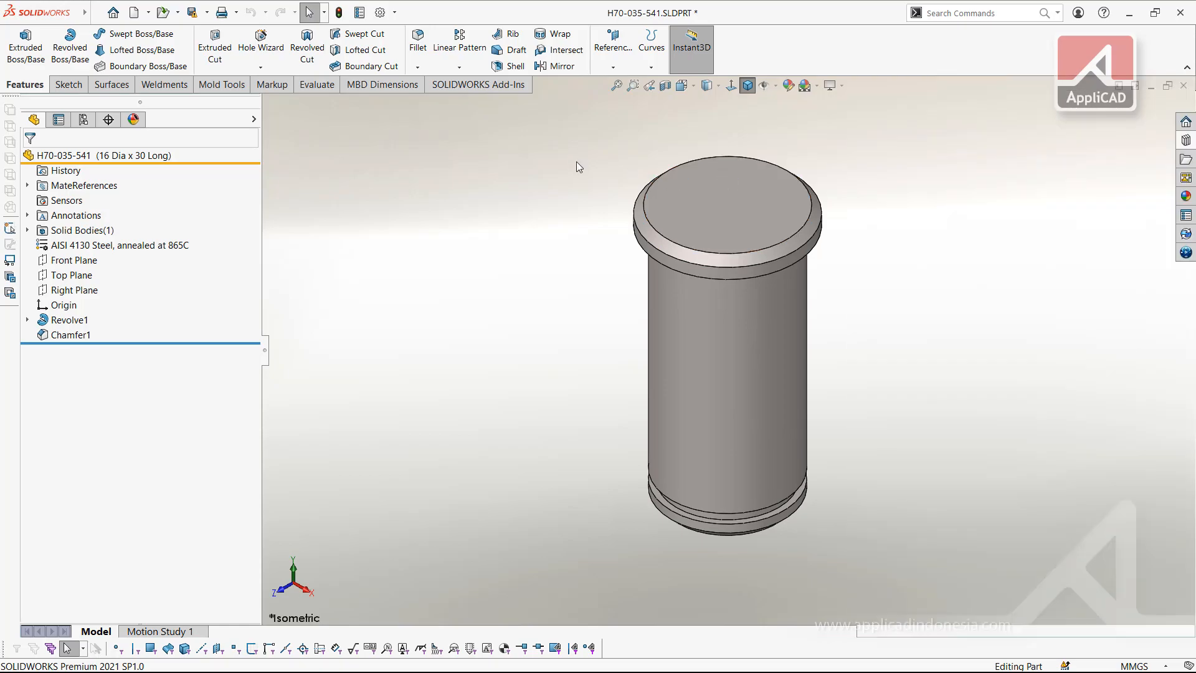
Switch the pin to the 16 Dia x 40 Long and 25 Dia x 70 Long configurations and return it to 16 Dia x 30 Long
left_click(83, 119)
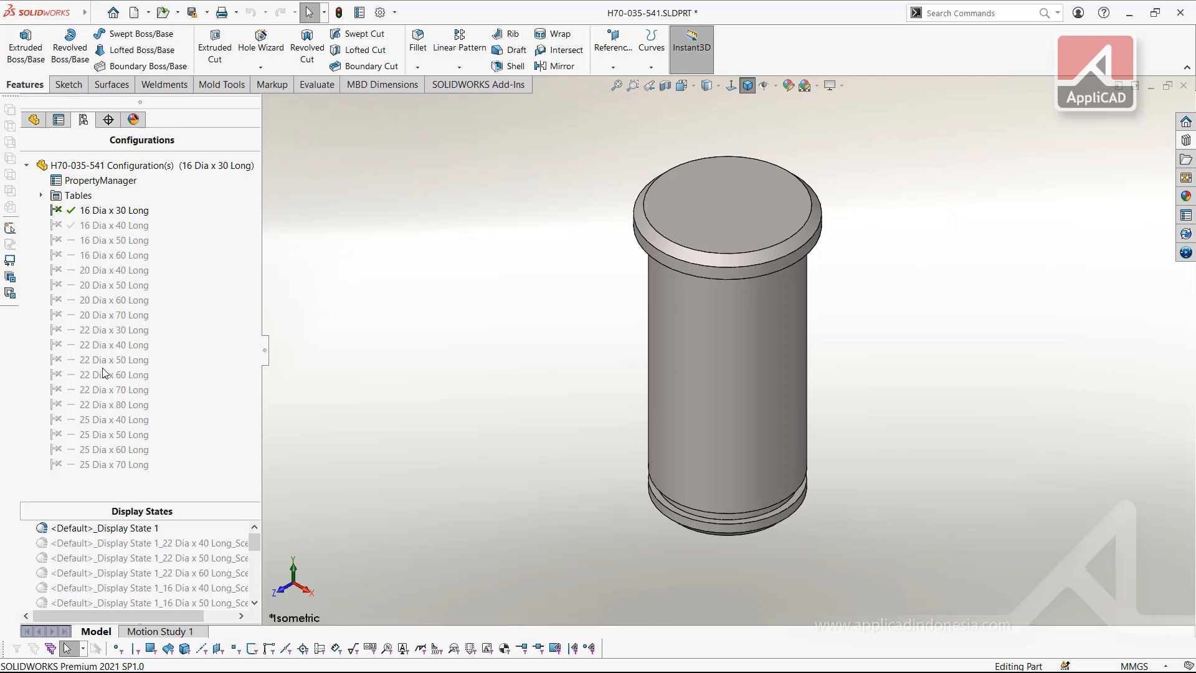
double_click(109, 226)
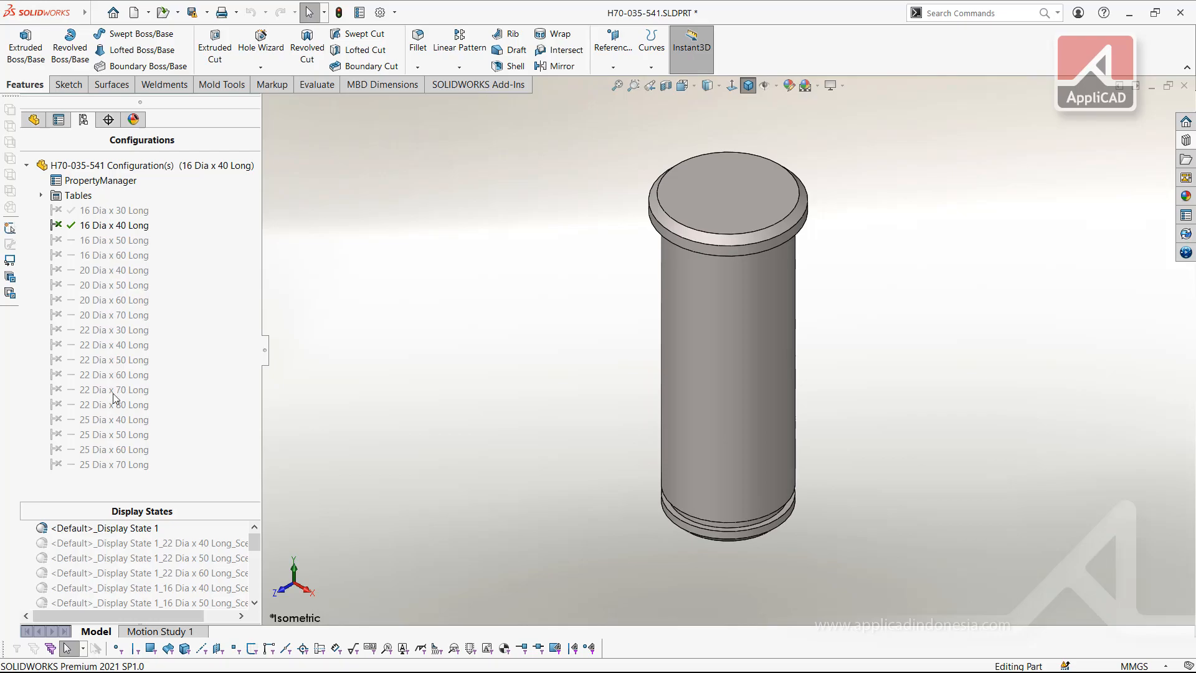
left_click(107, 469)
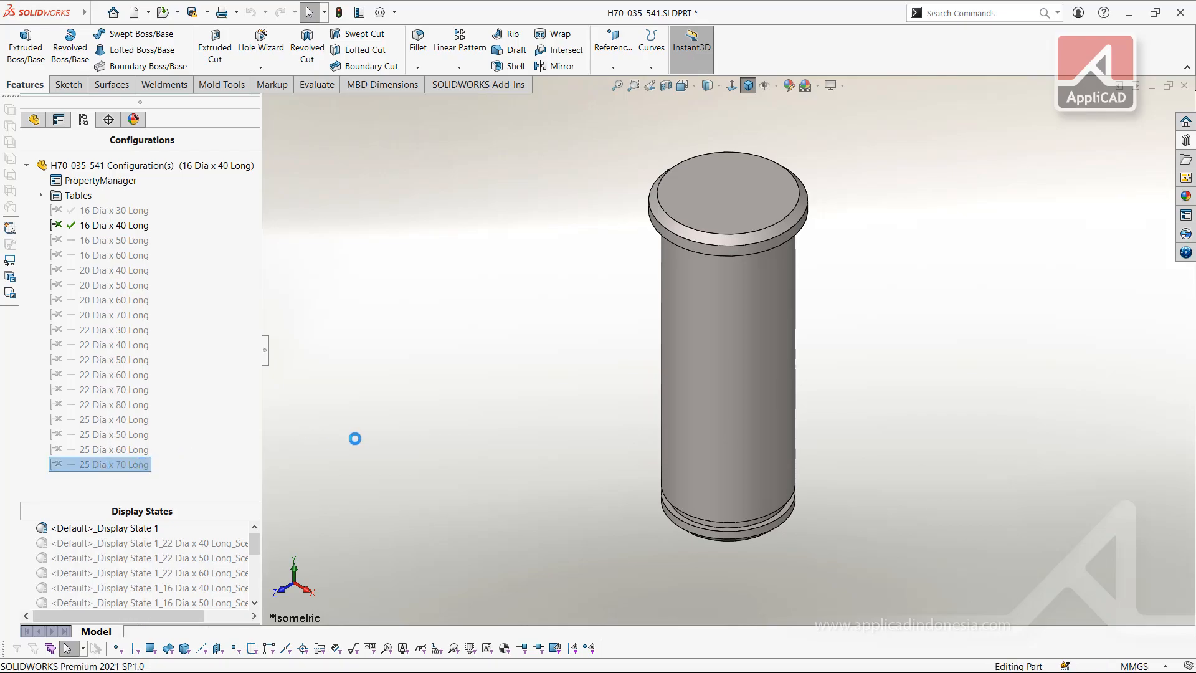
key("f")
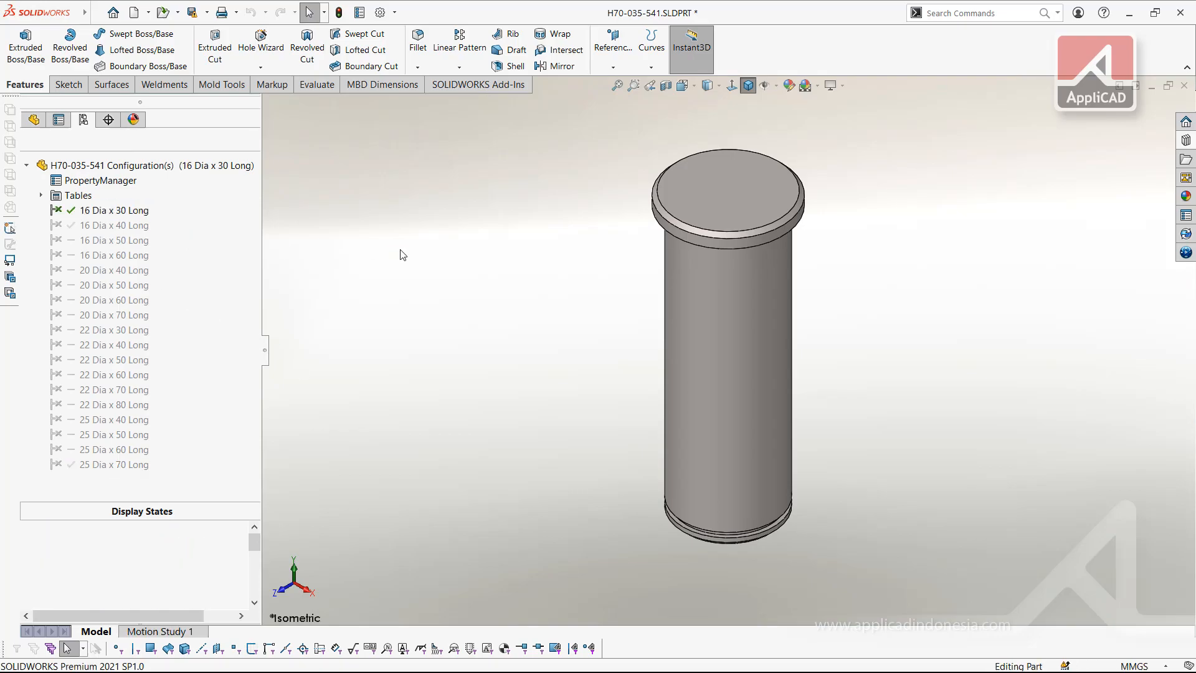
key("f")
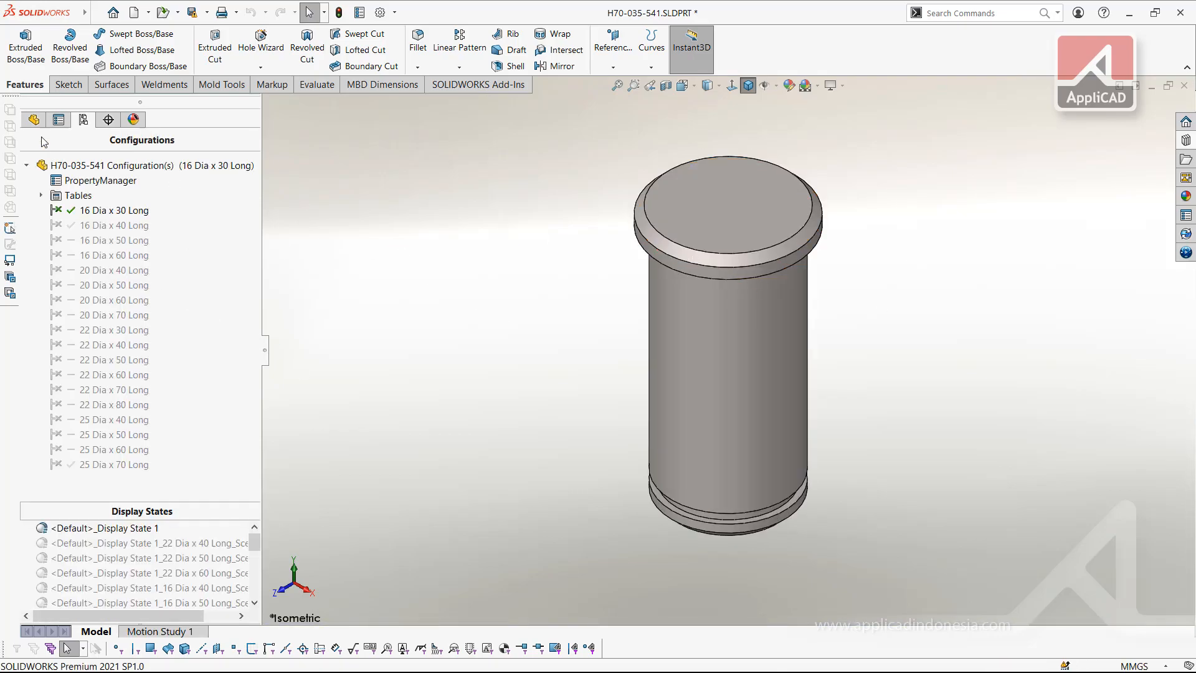
left_click(34, 119)
Reopen the Design Library and view the contents of the Library and design library folders
left_click(1184, 140)
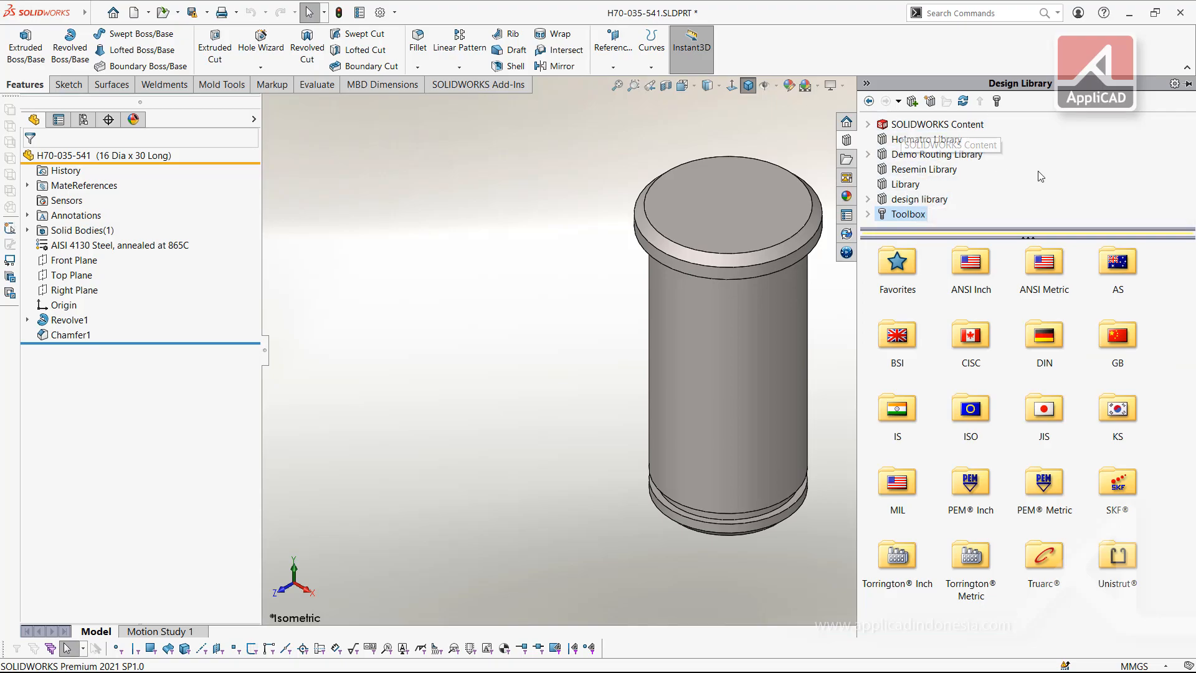
left_click(947, 173)
left_click(922, 184)
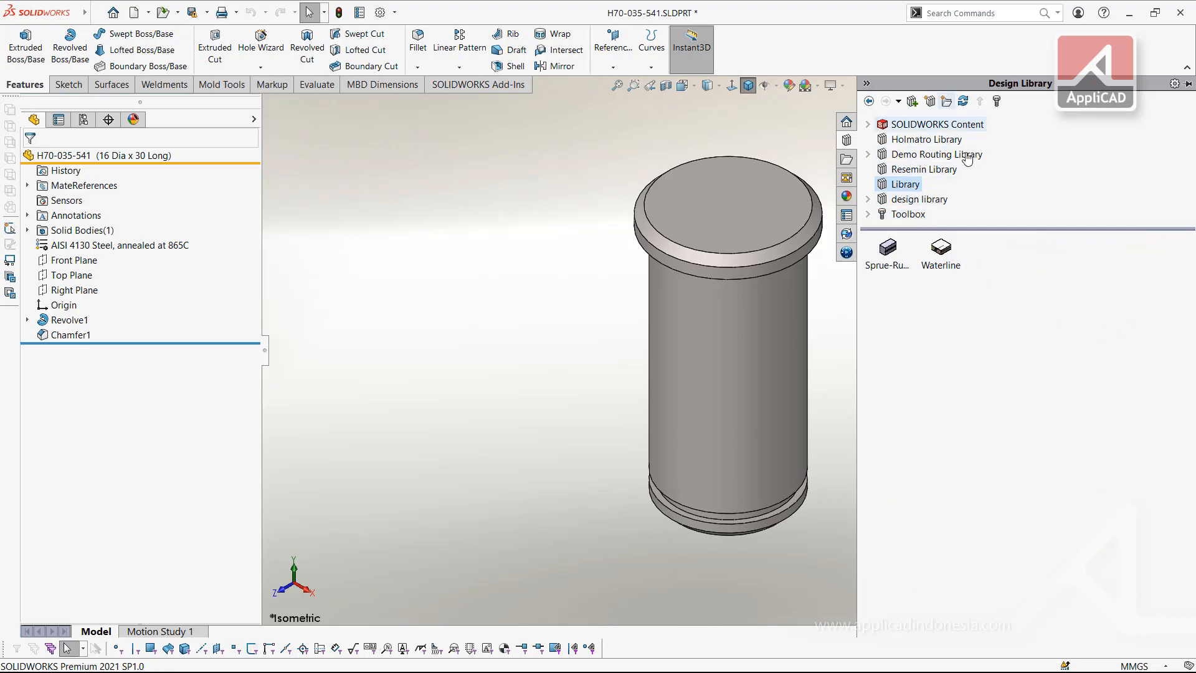
left_click(930, 206)
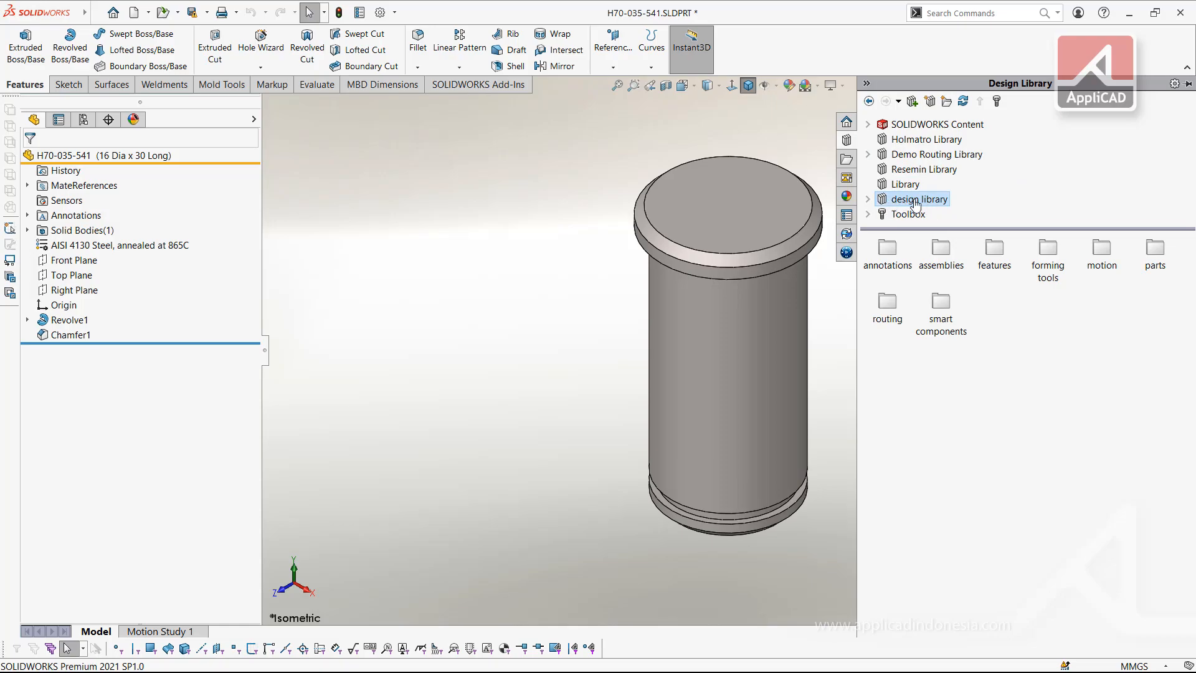
Create a new folder inside the design library and delete it again
left_click(948, 101)
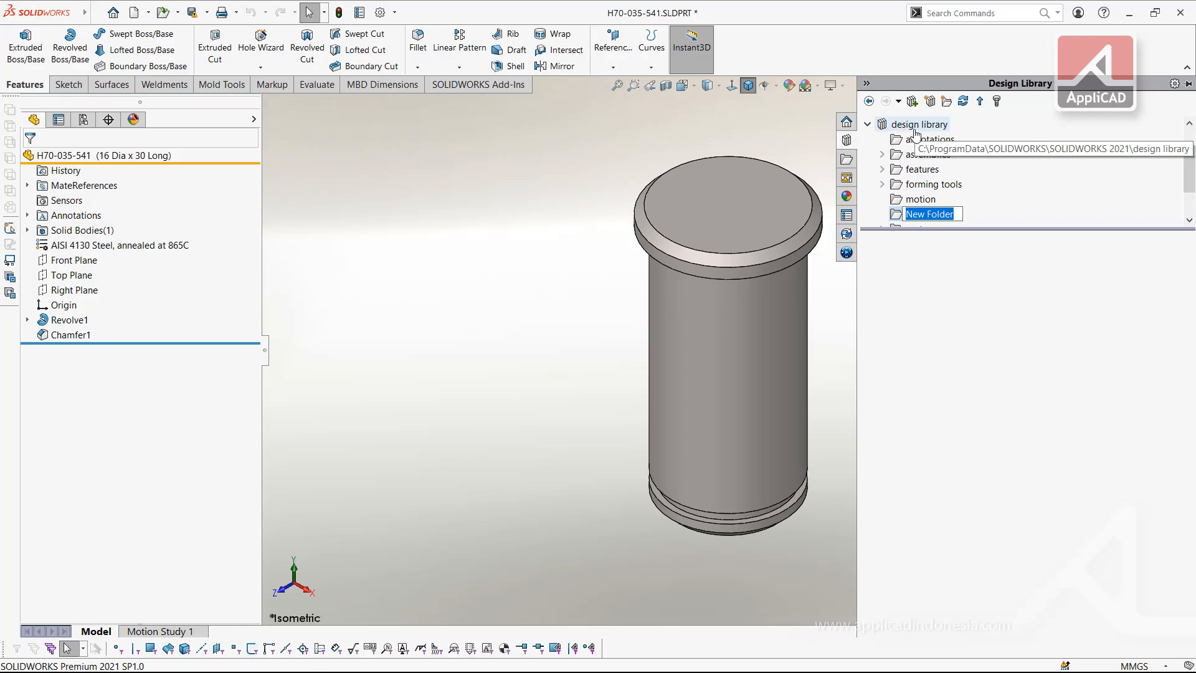
left_click(898, 218)
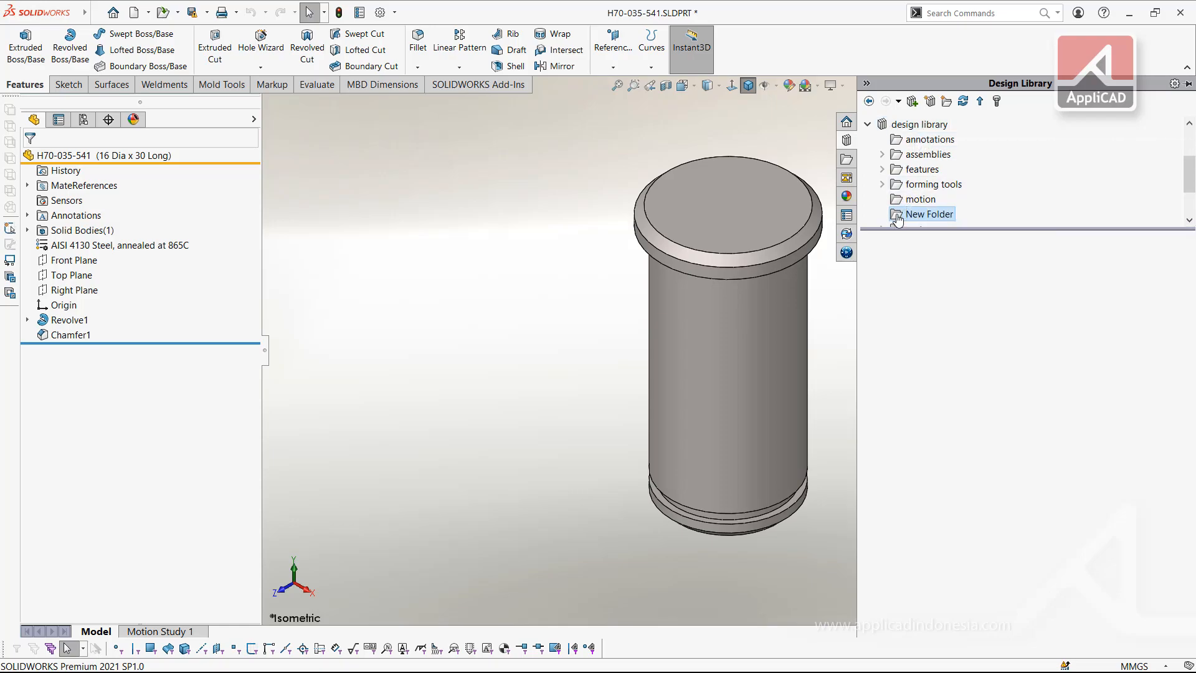
key("Delete")
left_click(642, 399)
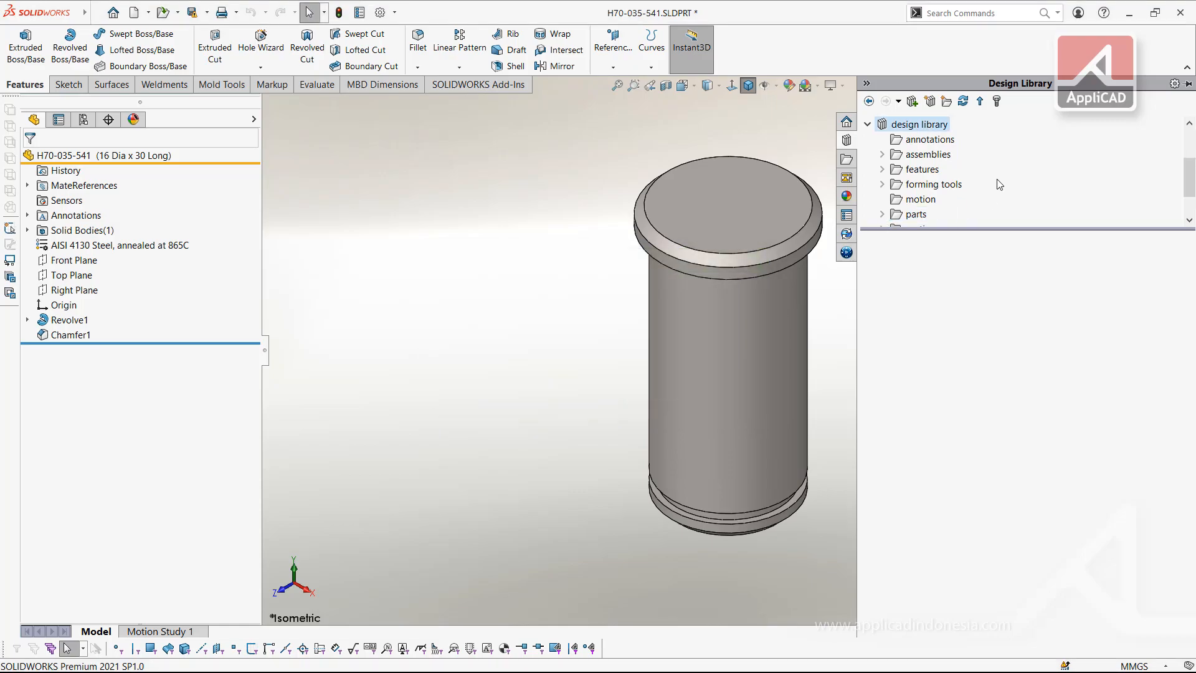
Create a folder named New Design Library in D:\Project Video SolidWorks and add it as a Design Library file location
left_click(868, 124)
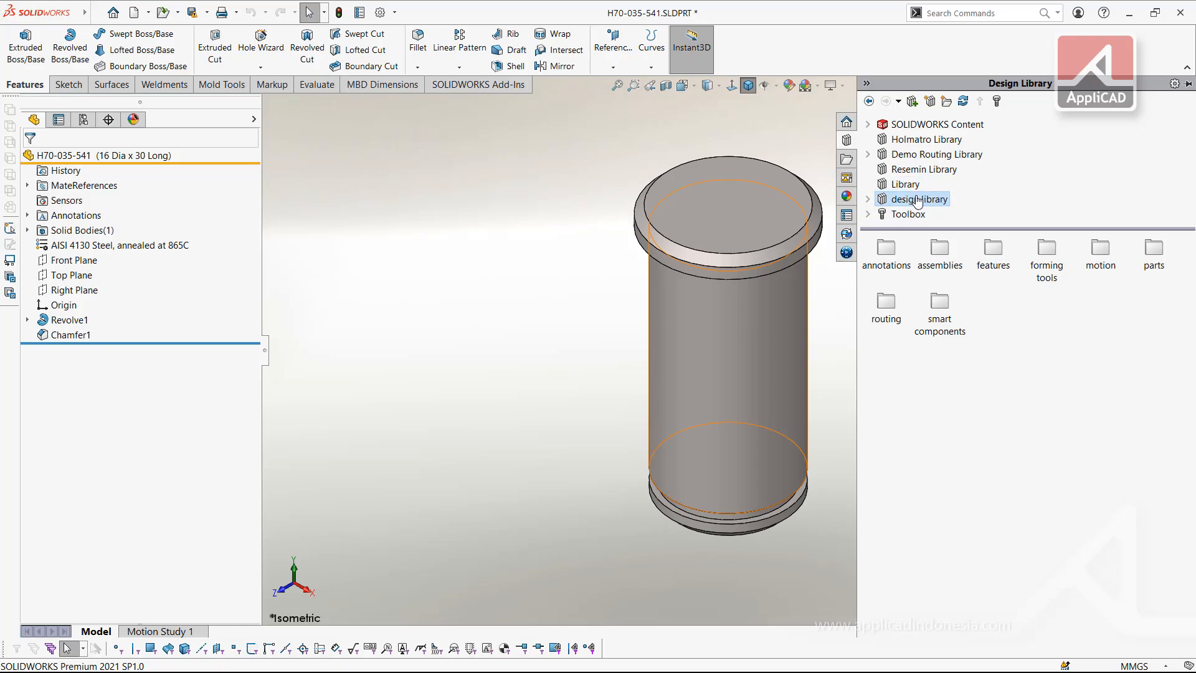
left_click(932, 103)
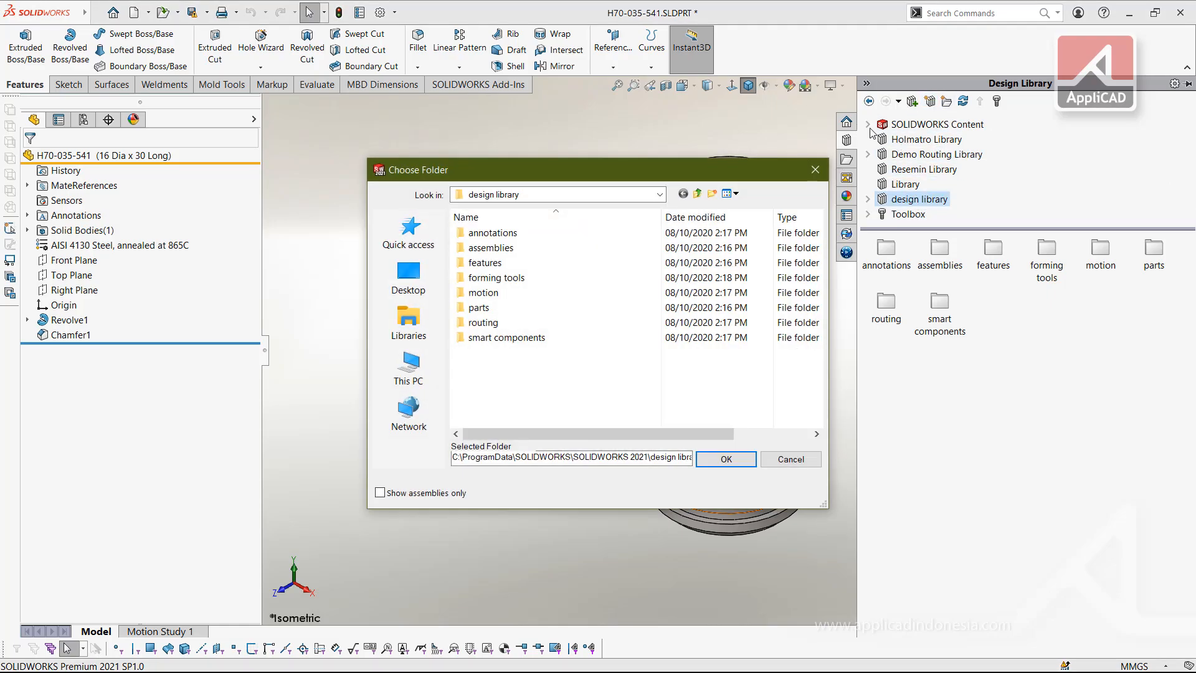
left_click(427, 375)
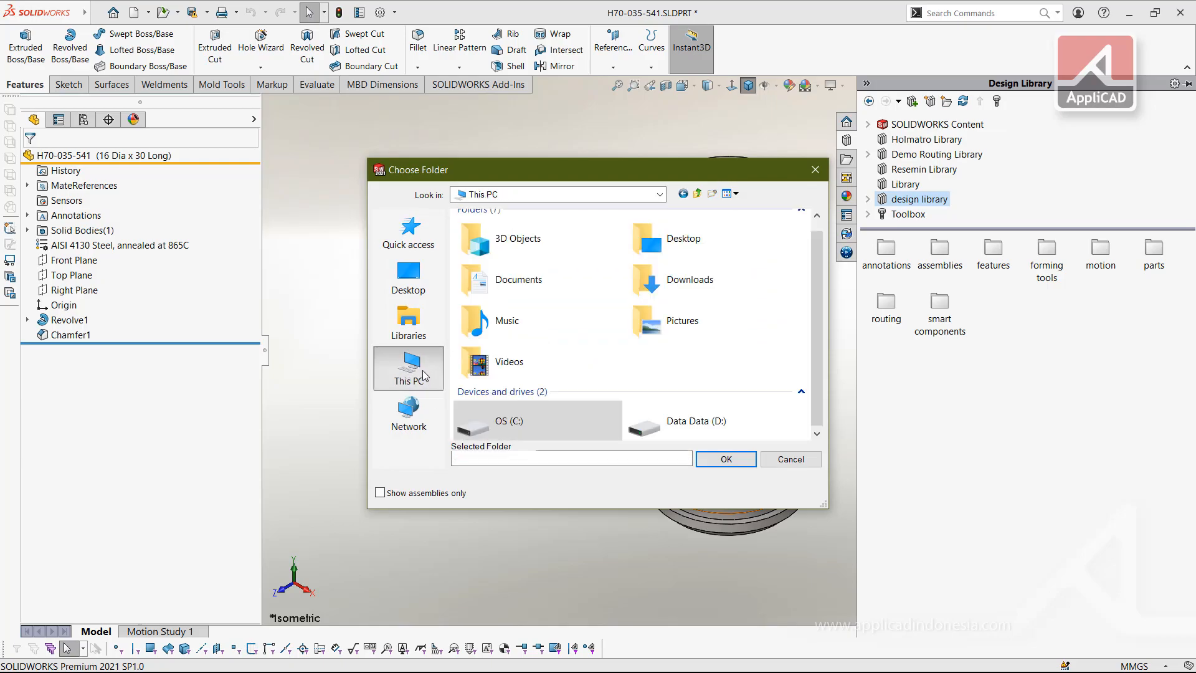
double_click(683, 421)
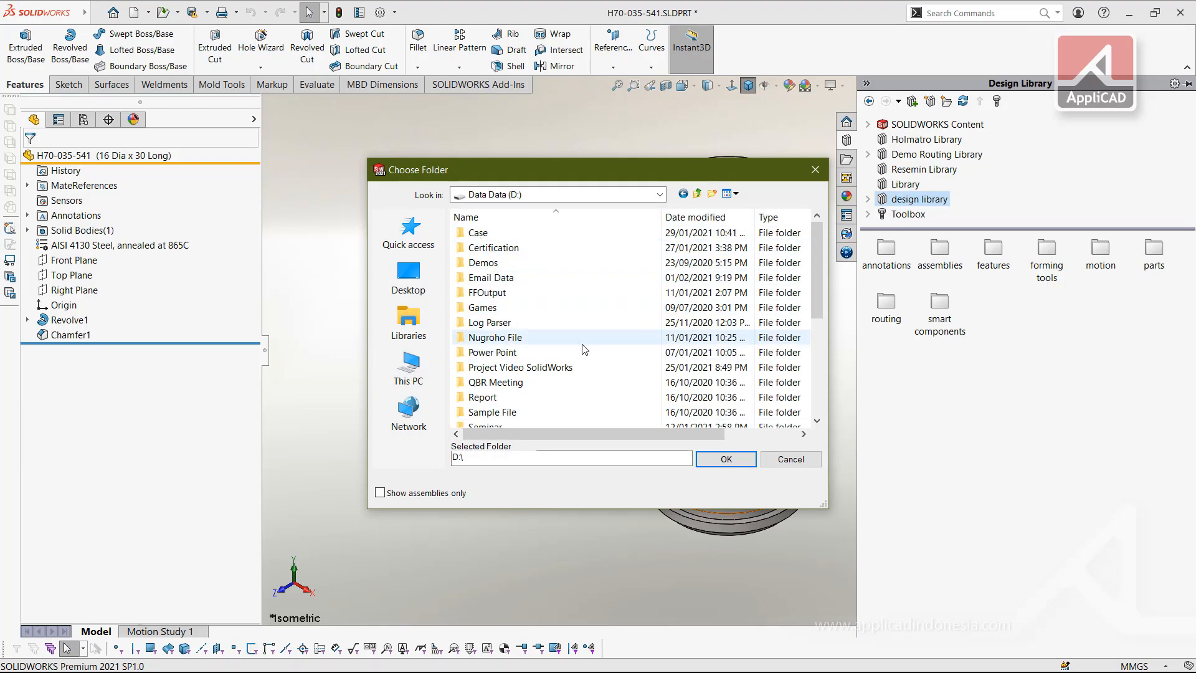
double_click(516, 369)
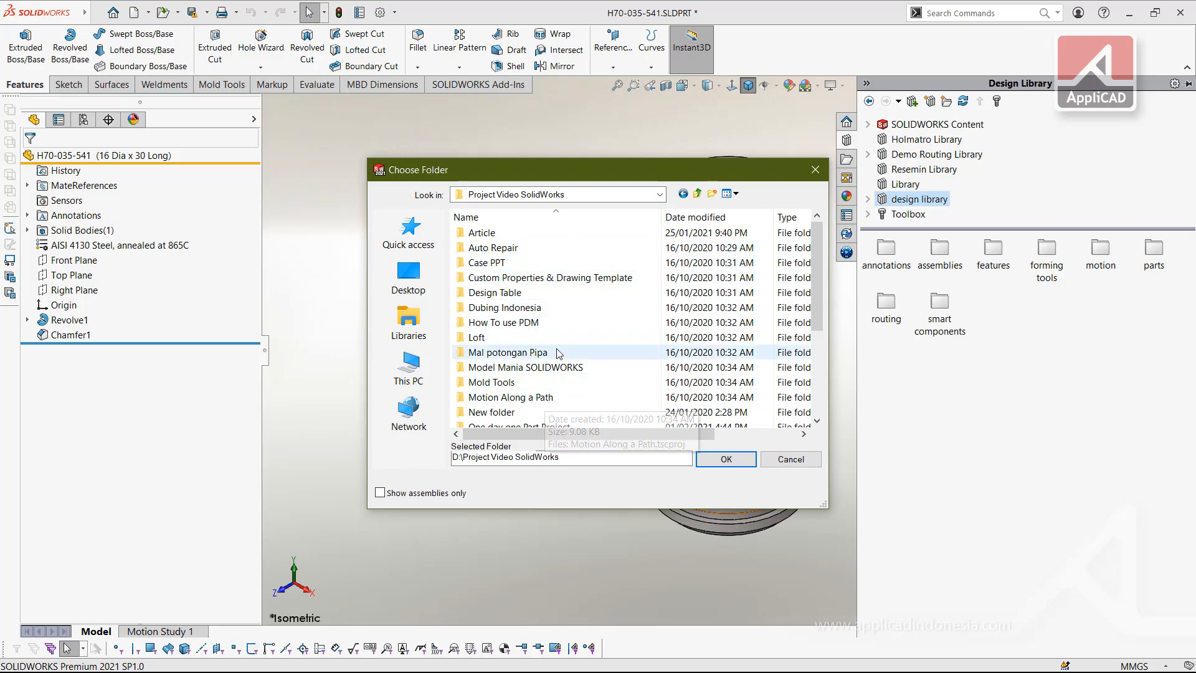
left_click(708, 193)
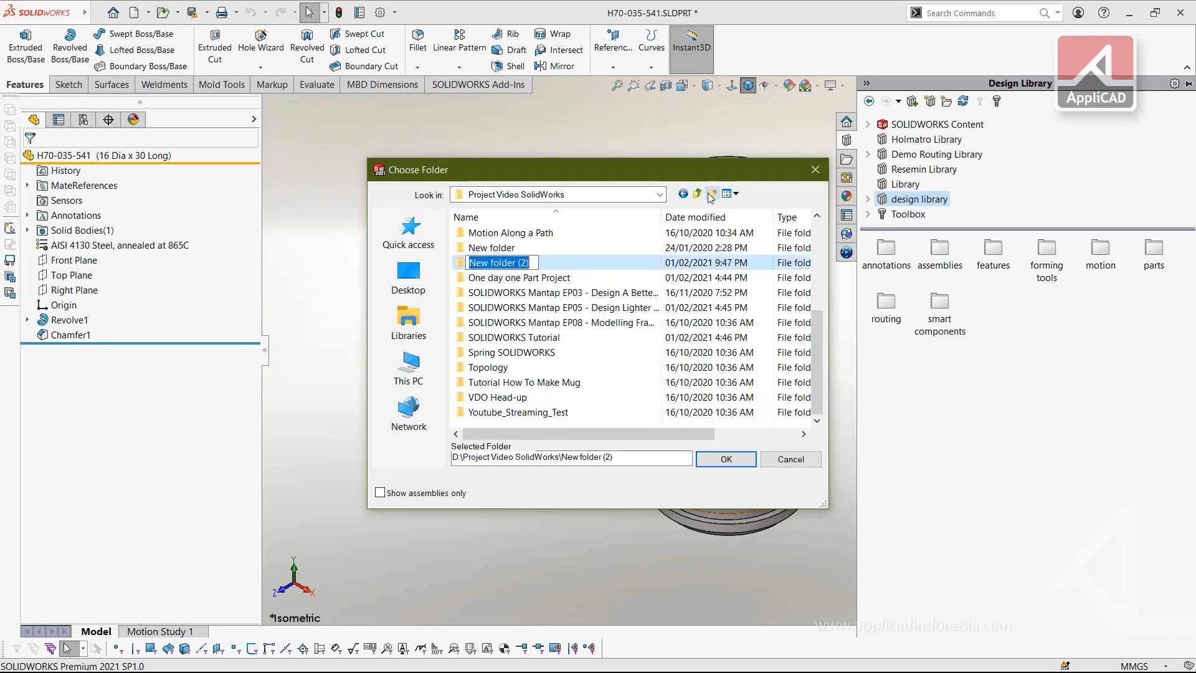
type("New Design Library")
key("Return")
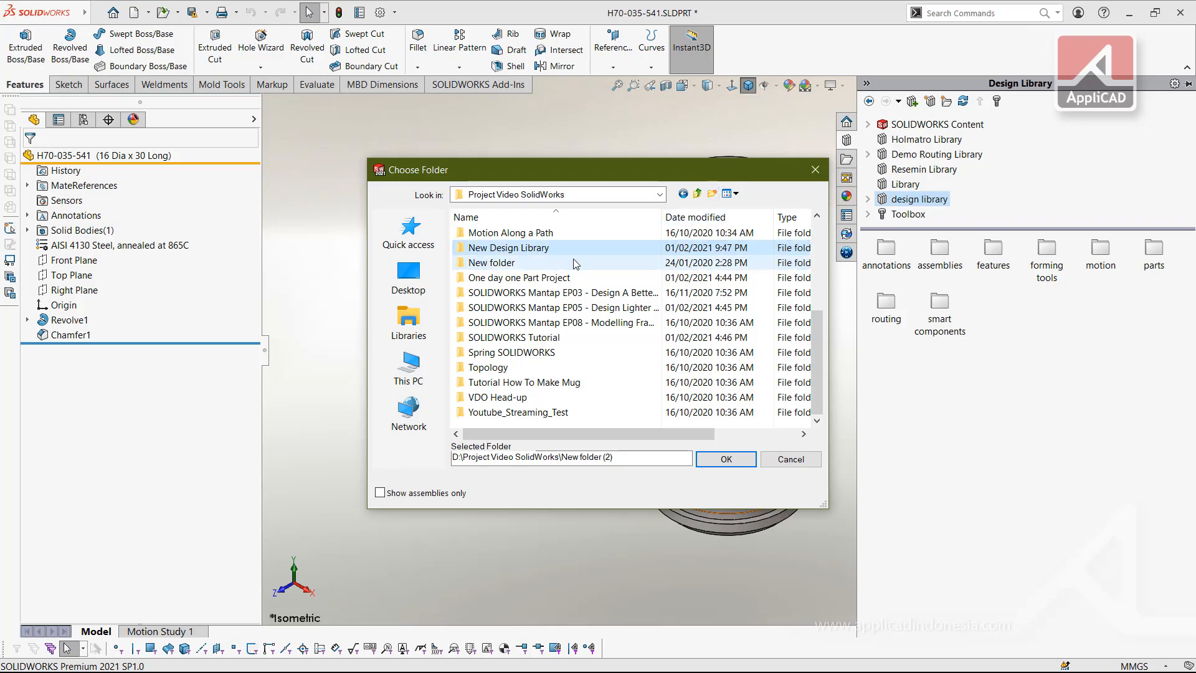
double_click(570, 249)
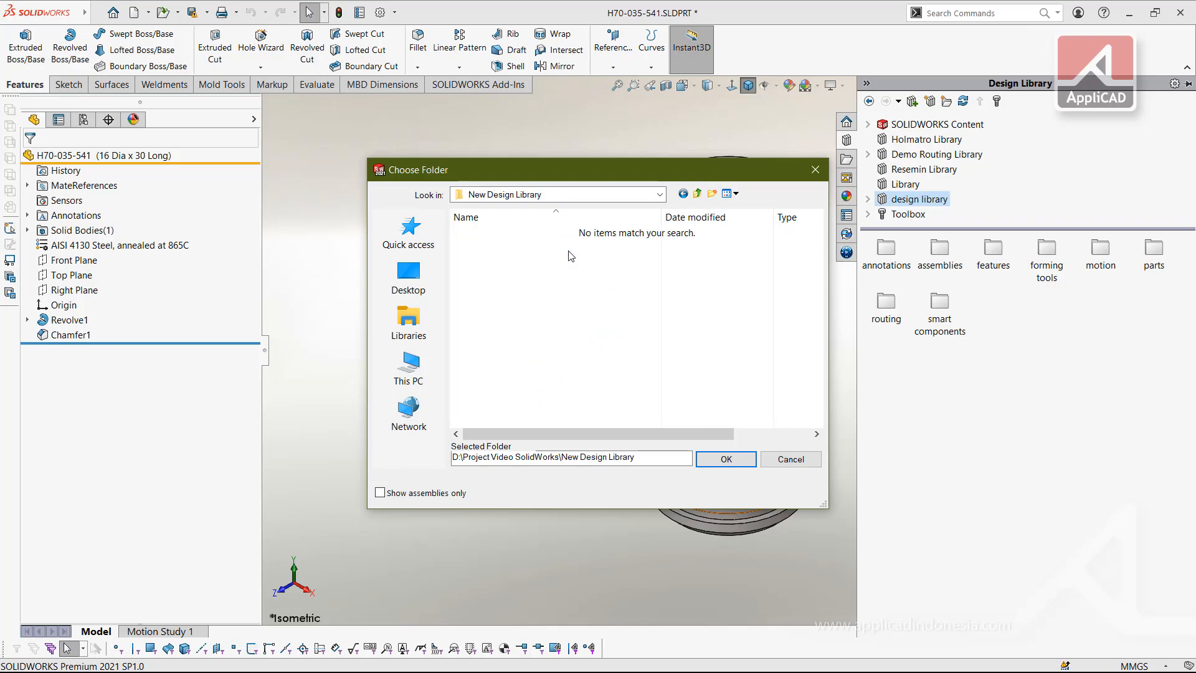
left_click(726, 459)
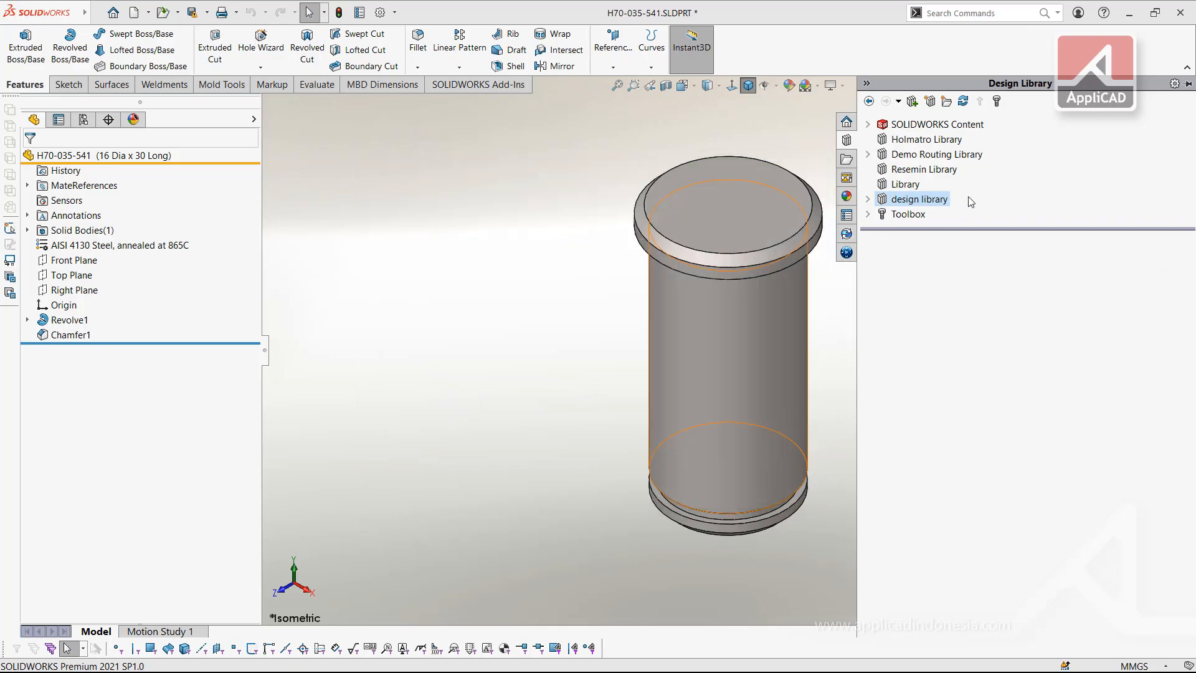
Create a subfolder named Pin inside New Design Library
left_click(939, 215)
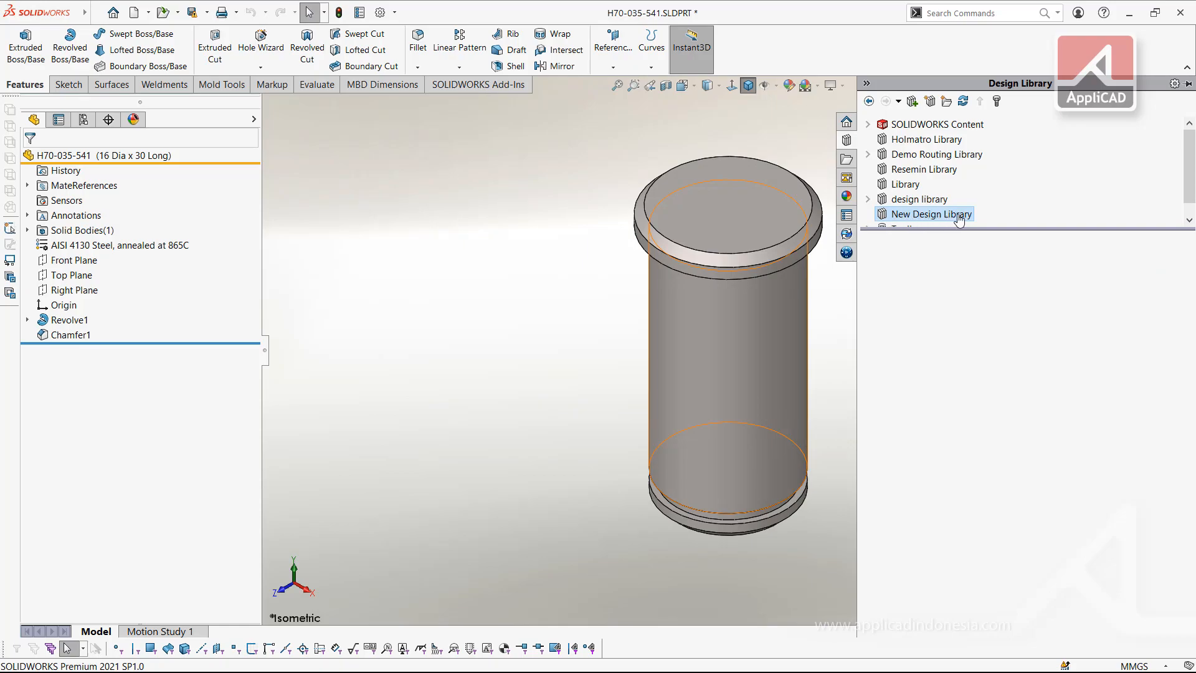
left_click(947, 102)
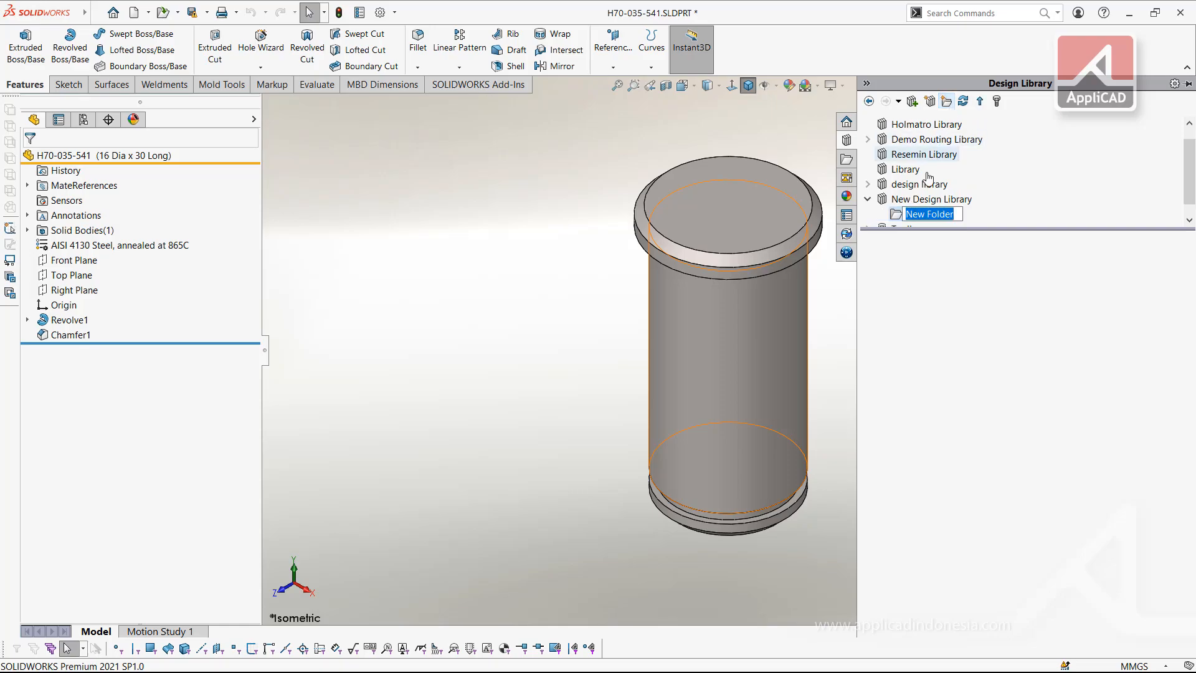
type("Pin")
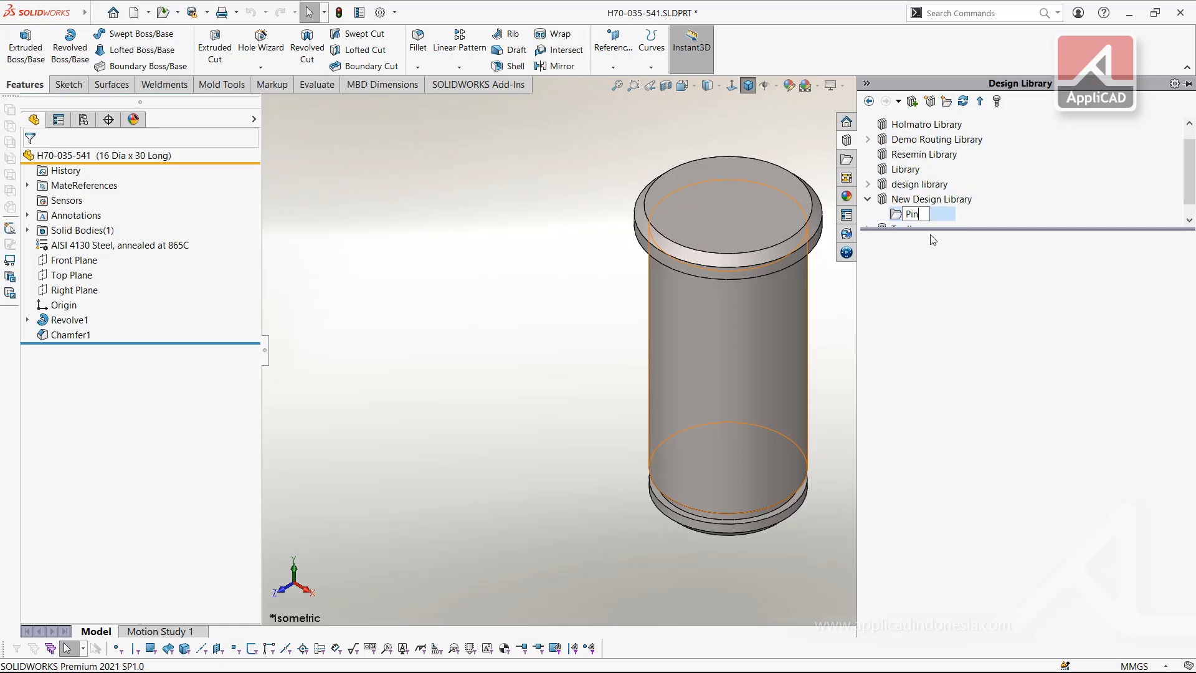
left_click(940, 199)
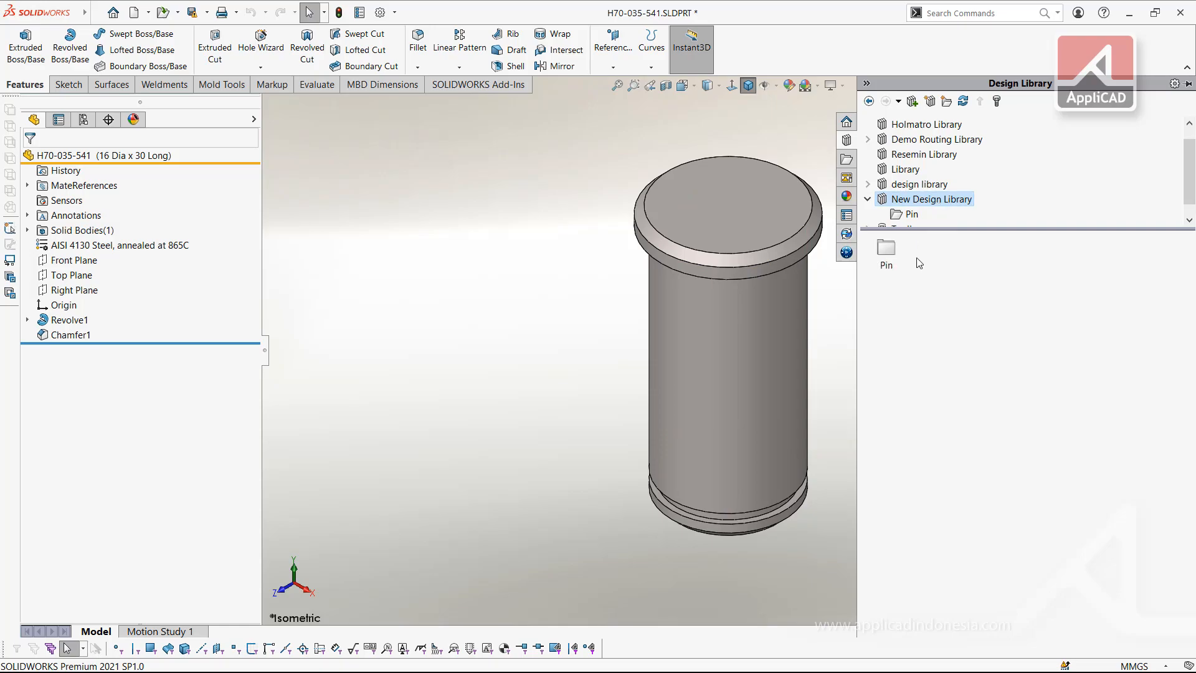
Add the H70-035-541 part to the Pin folder of New Design Library, saving it in the current file version
left_click(909, 215)
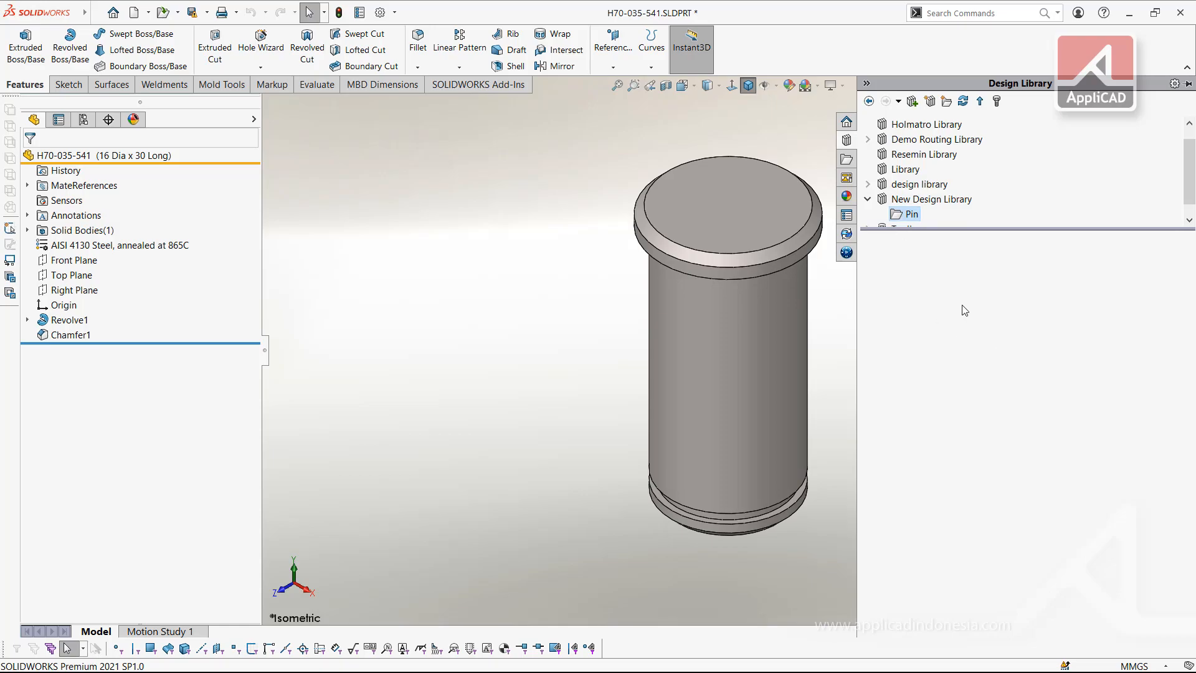
left_click(913, 102)
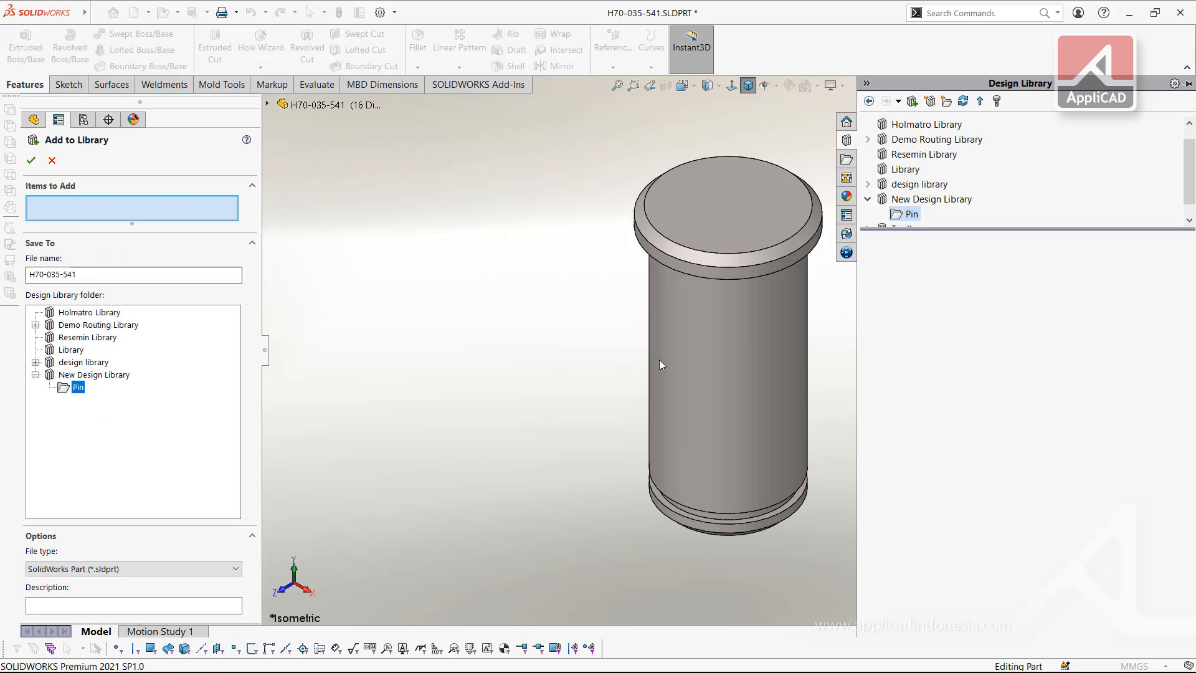
left_click(713, 345)
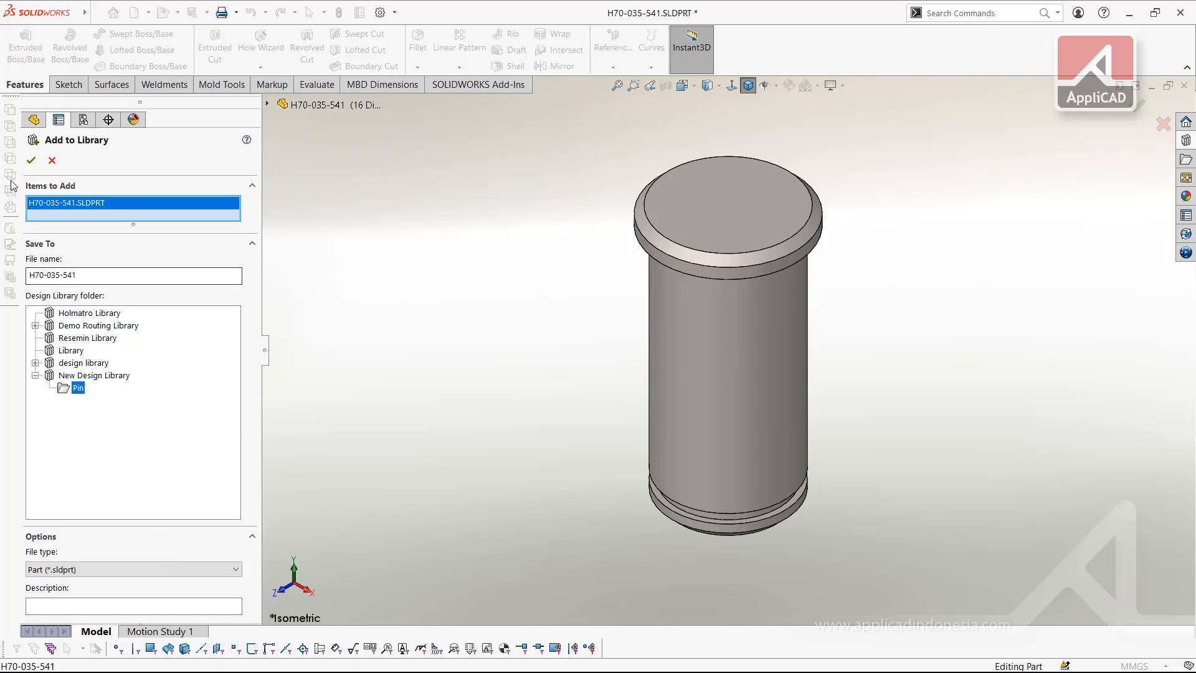
left_click(31, 160)
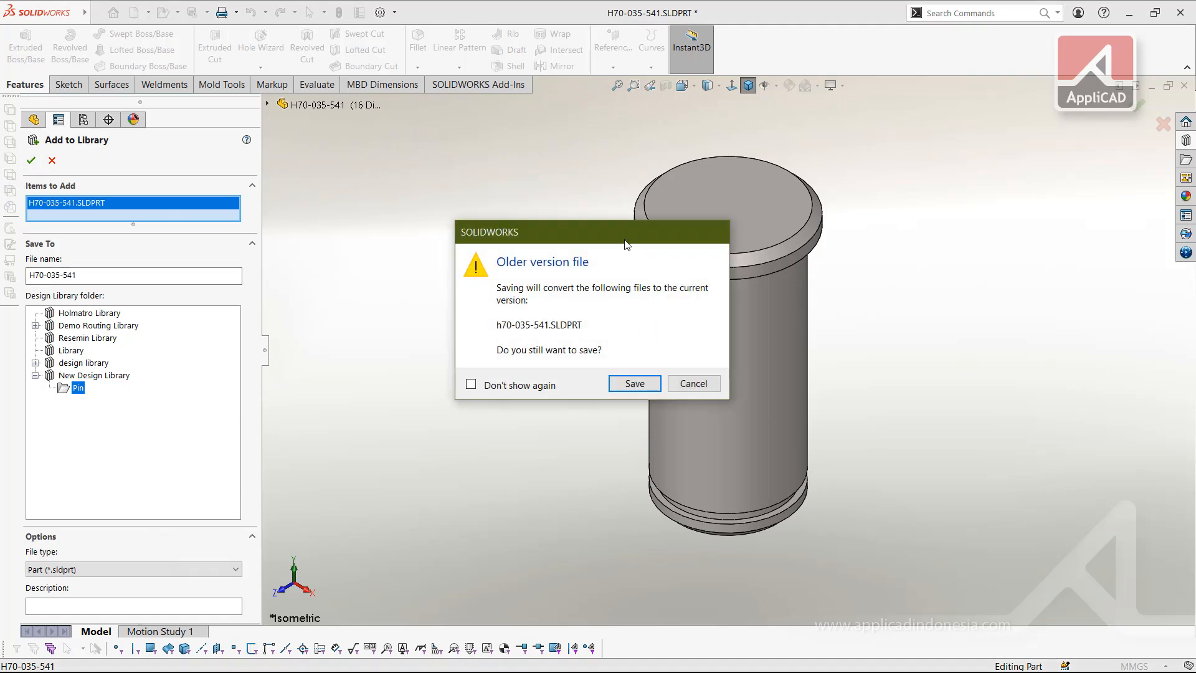
left_click(635, 383)
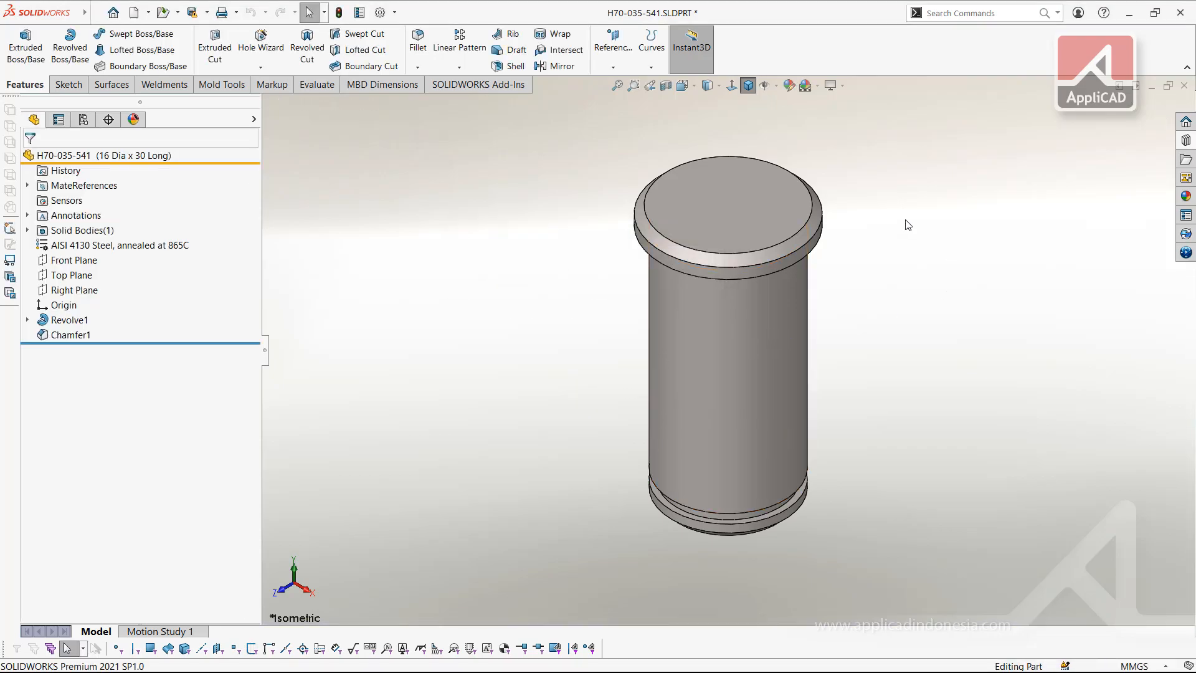
Check the contents of New Design Library and its Pin folder, and hide the library again
left_click(1190, 140)
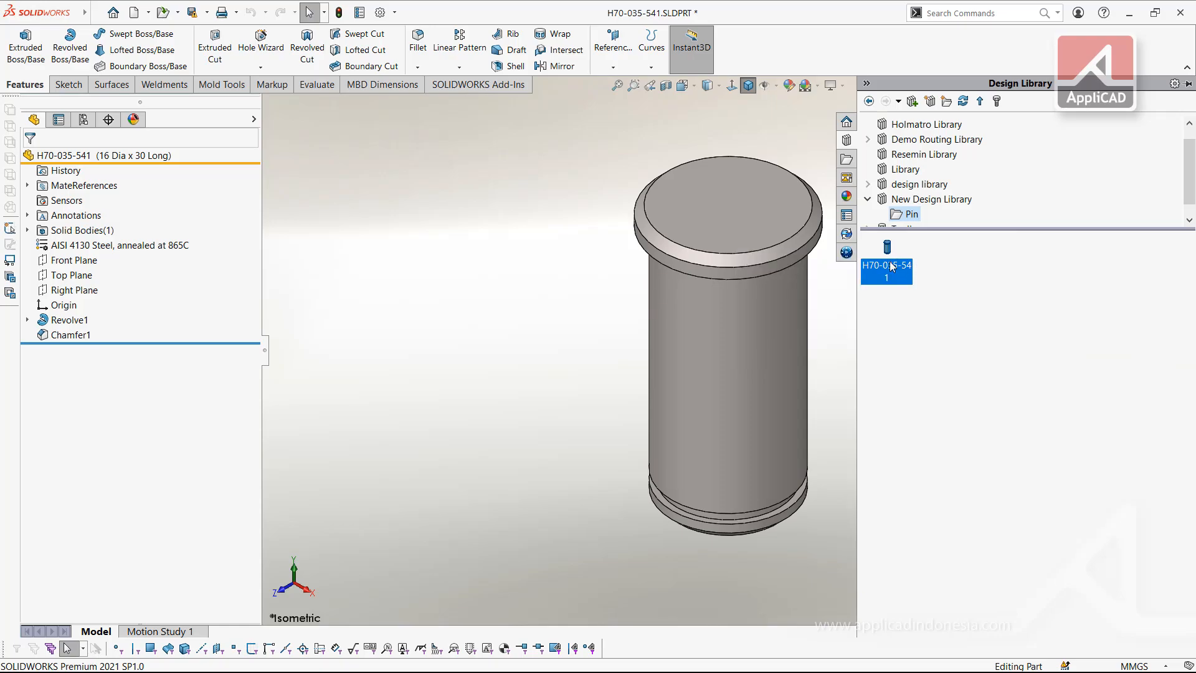
left_click(872, 199)
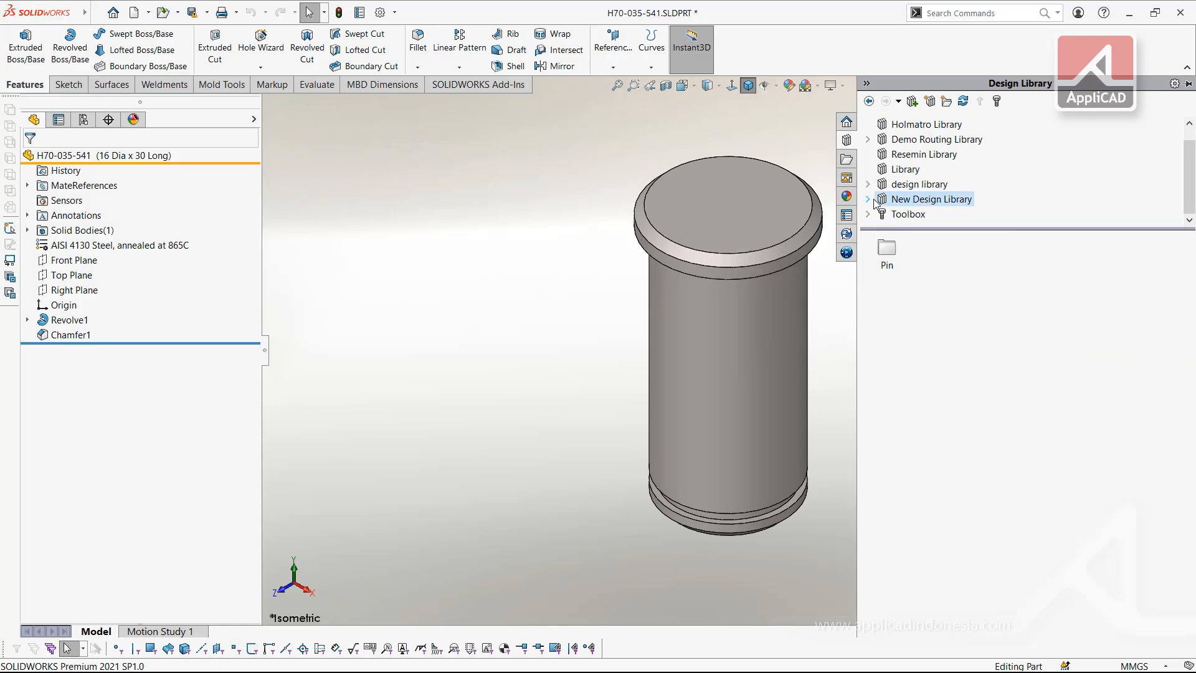
left_click(868, 199)
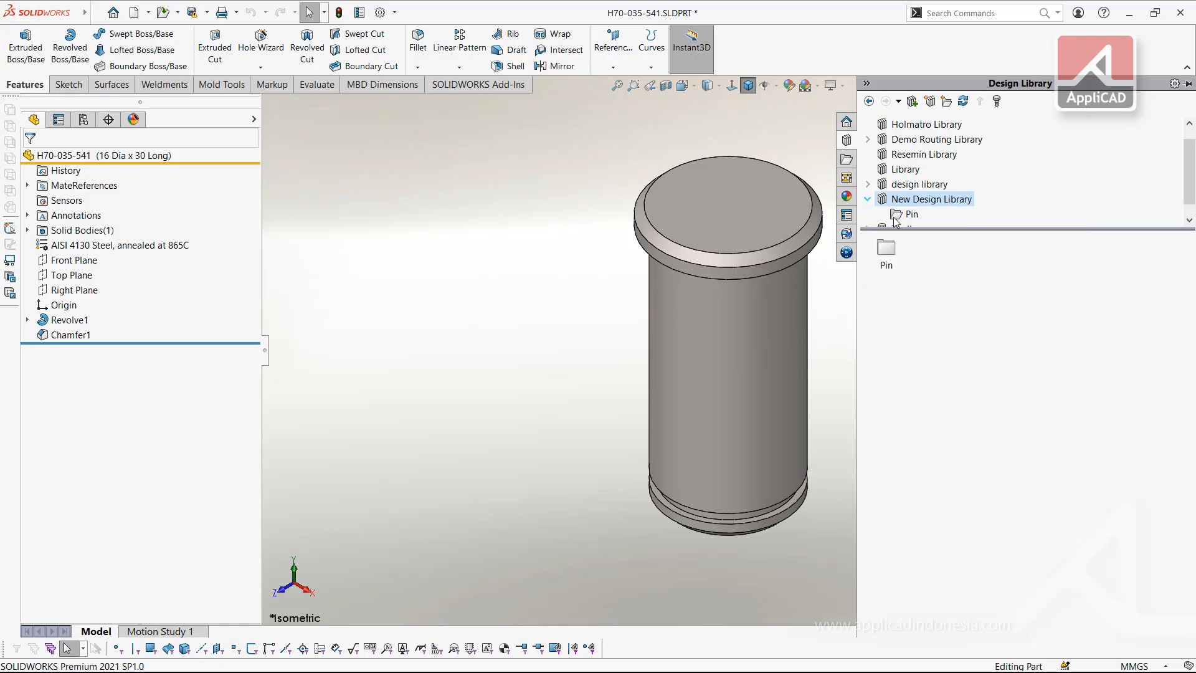
double_click(888, 252)
left_click(1188, 83)
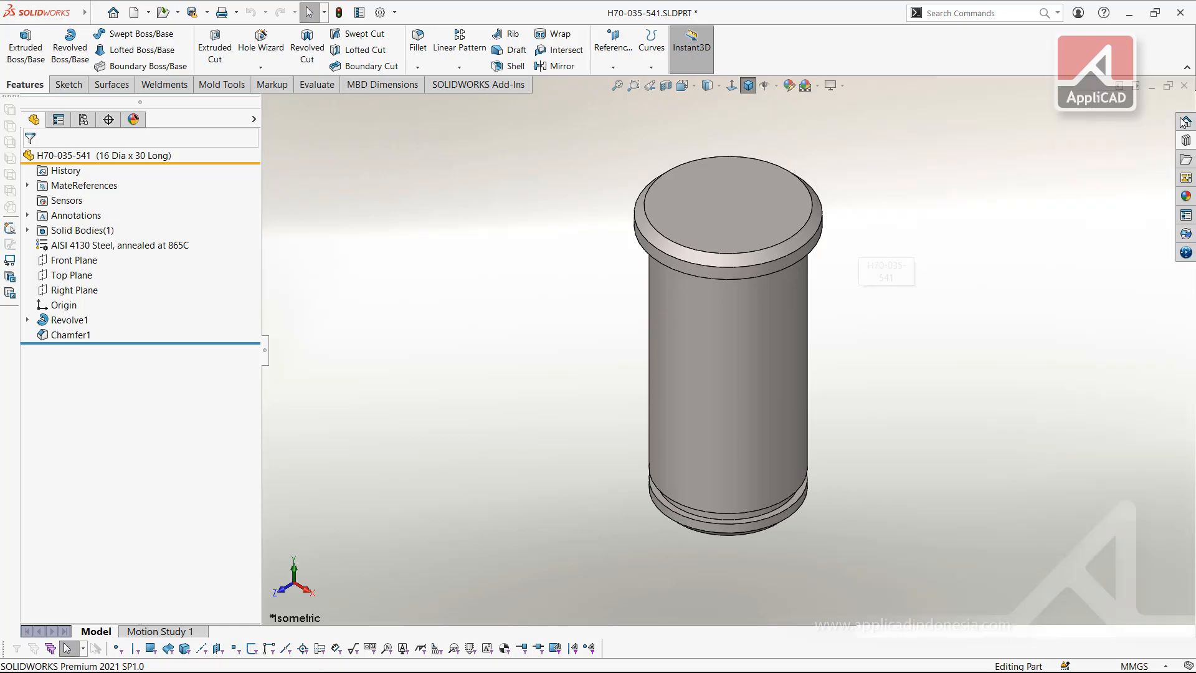
Switch to the 4240 Spreader assembly and place the H70-035-541 pin from the library in the arm's hole nearest the yoke
left_click(1186, 86)
left_click(540, 368)
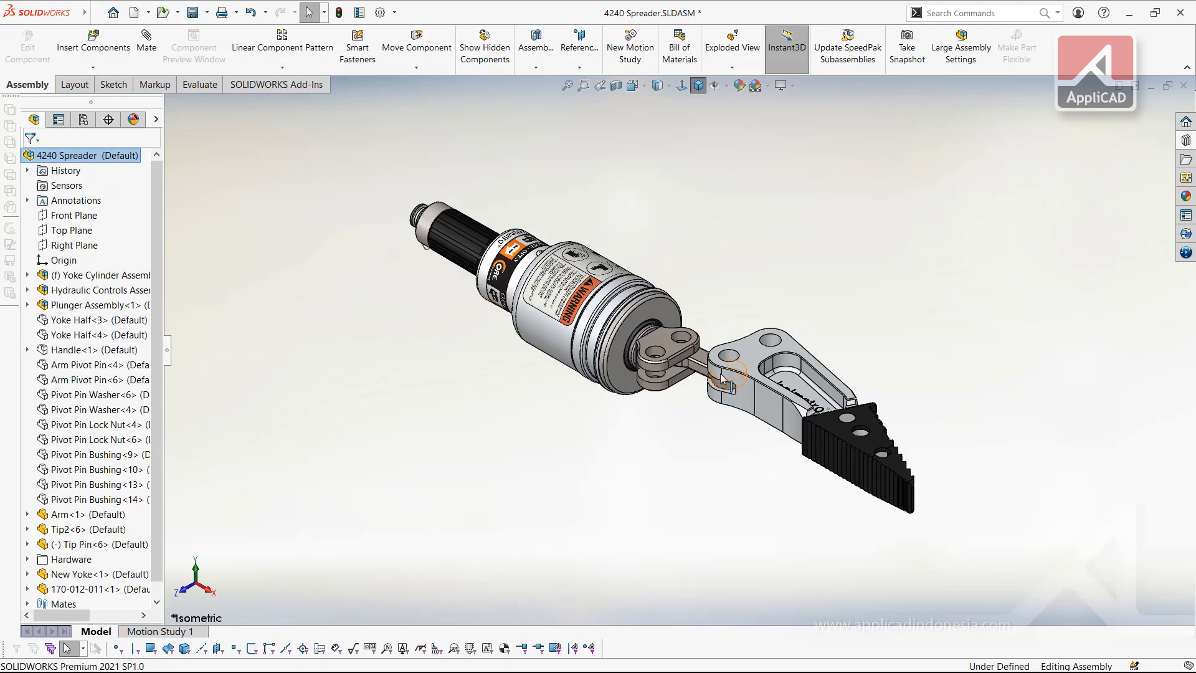
scroll(720, 389, "down", 8)
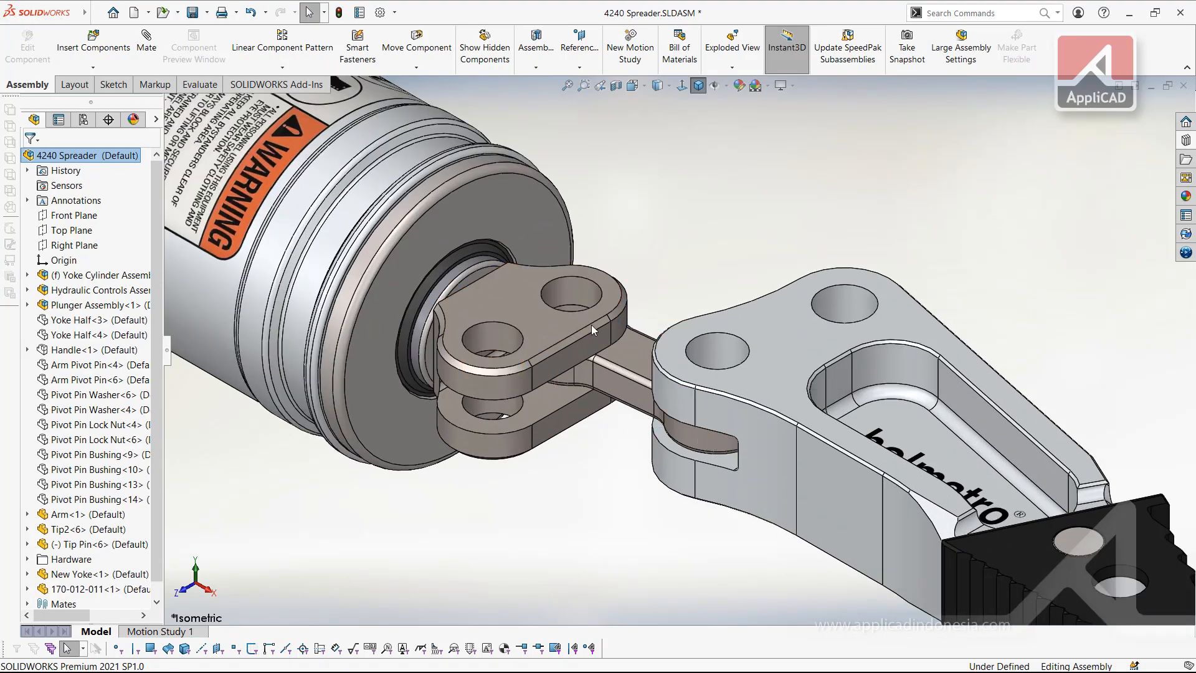
scroll(682, 469, "down", 1)
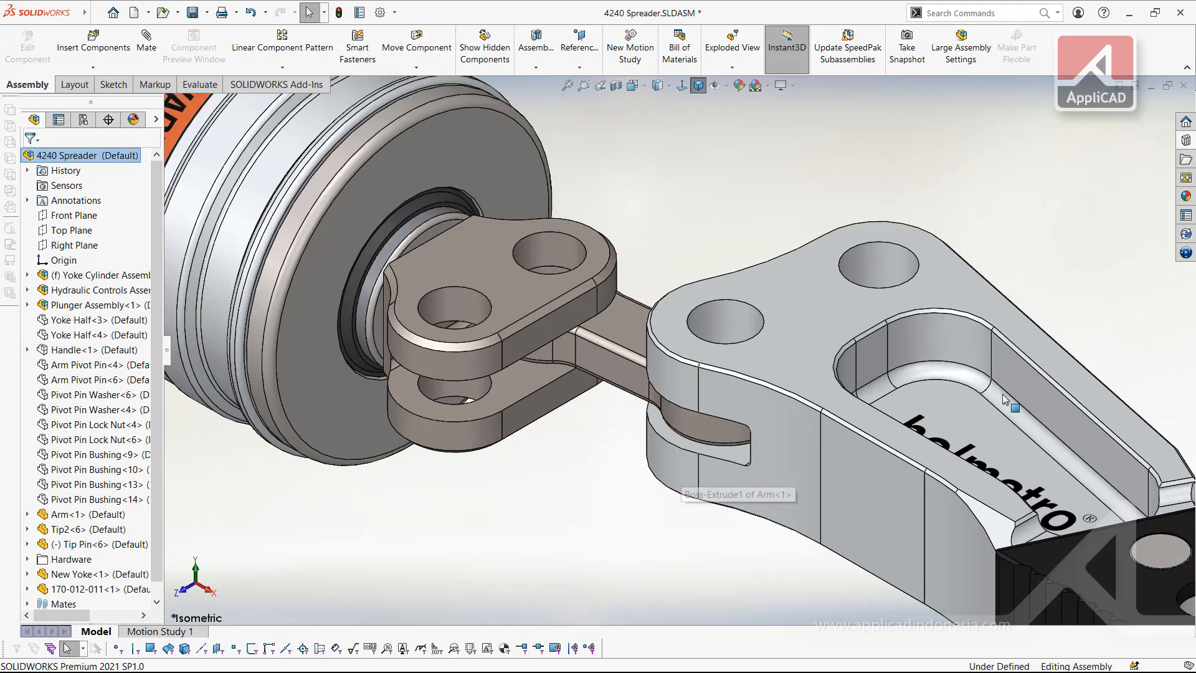
left_click(1187, 139)
left_click(888, 255)
left_click_drag(888, 255, 734, 331)
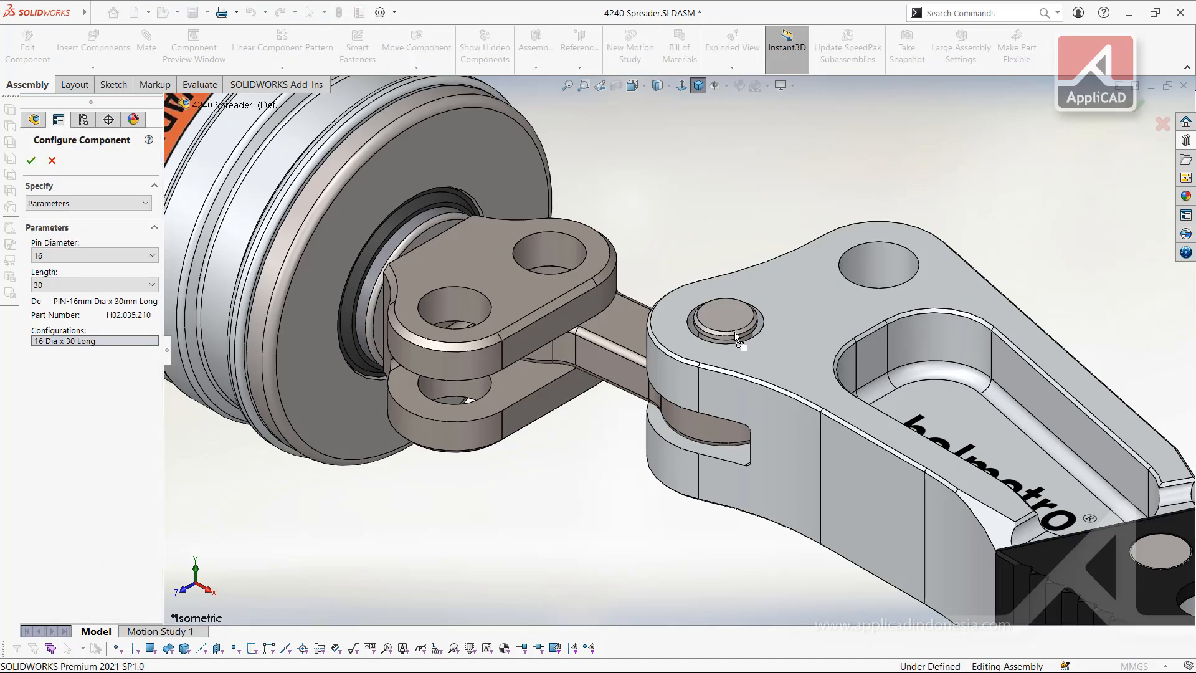
Set the placed pin's diameter to 22
left_click(99, 254)
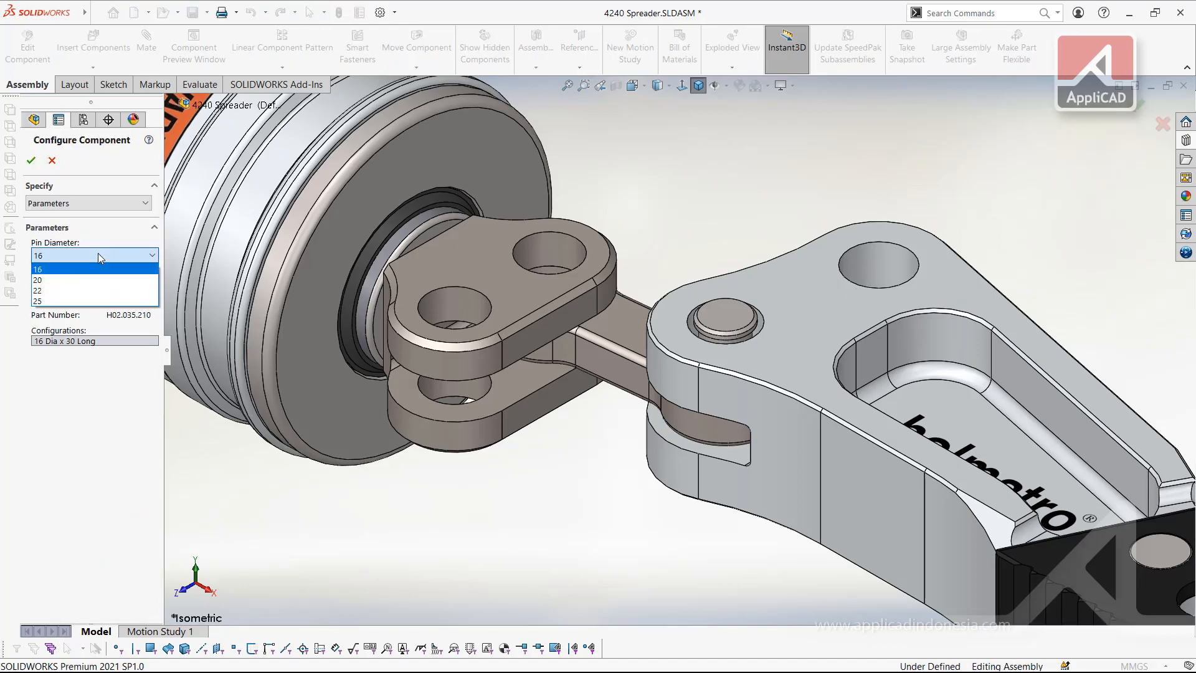
left_click(94, 278)
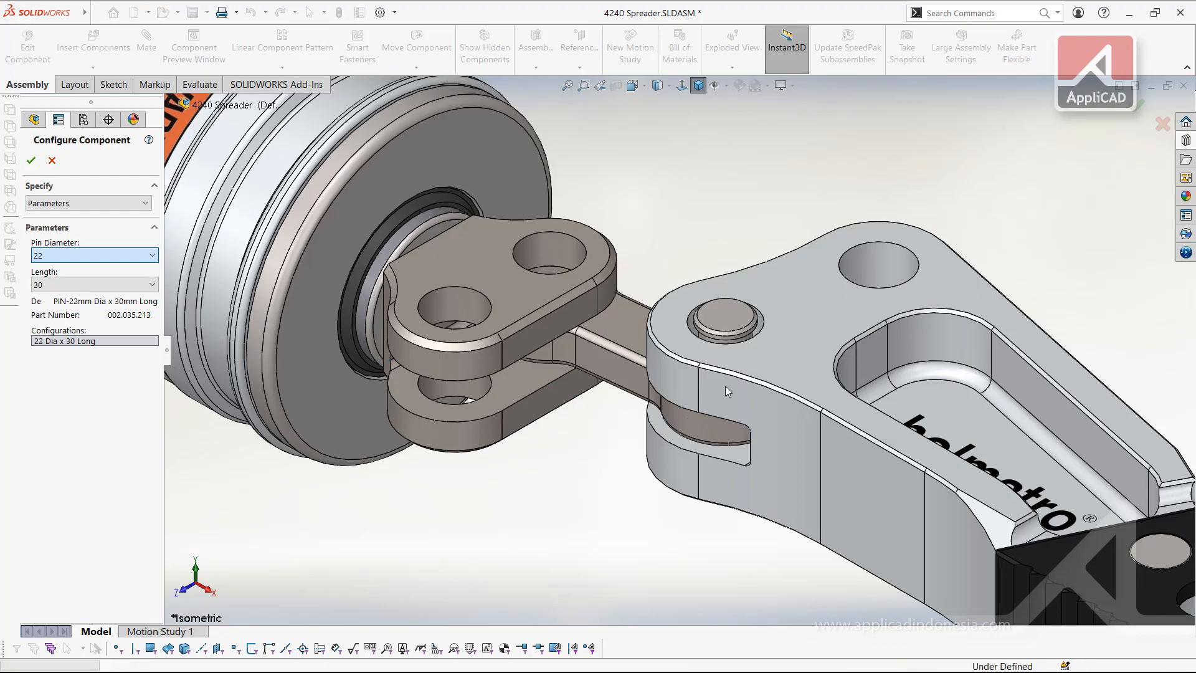
middle_click_drag(704, 360, 608, 312)
Try a length of 70 for the pin and inspect its fit from the arm's underside
left_click(81, 284)
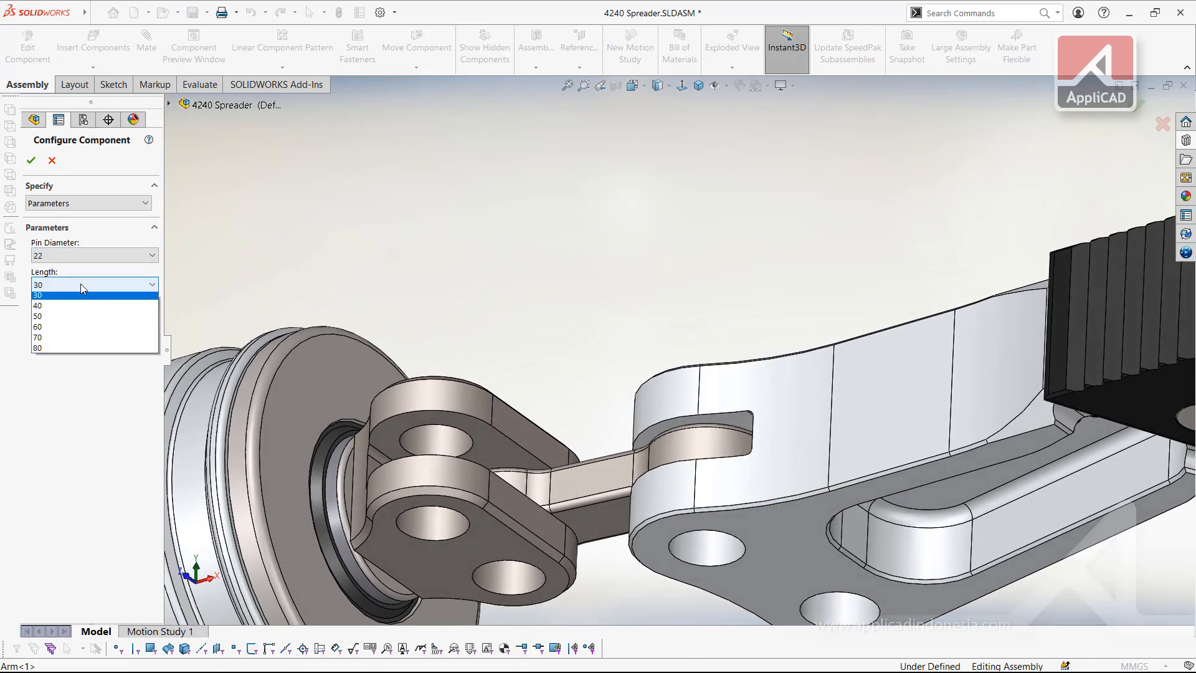
left_click(65, 337)
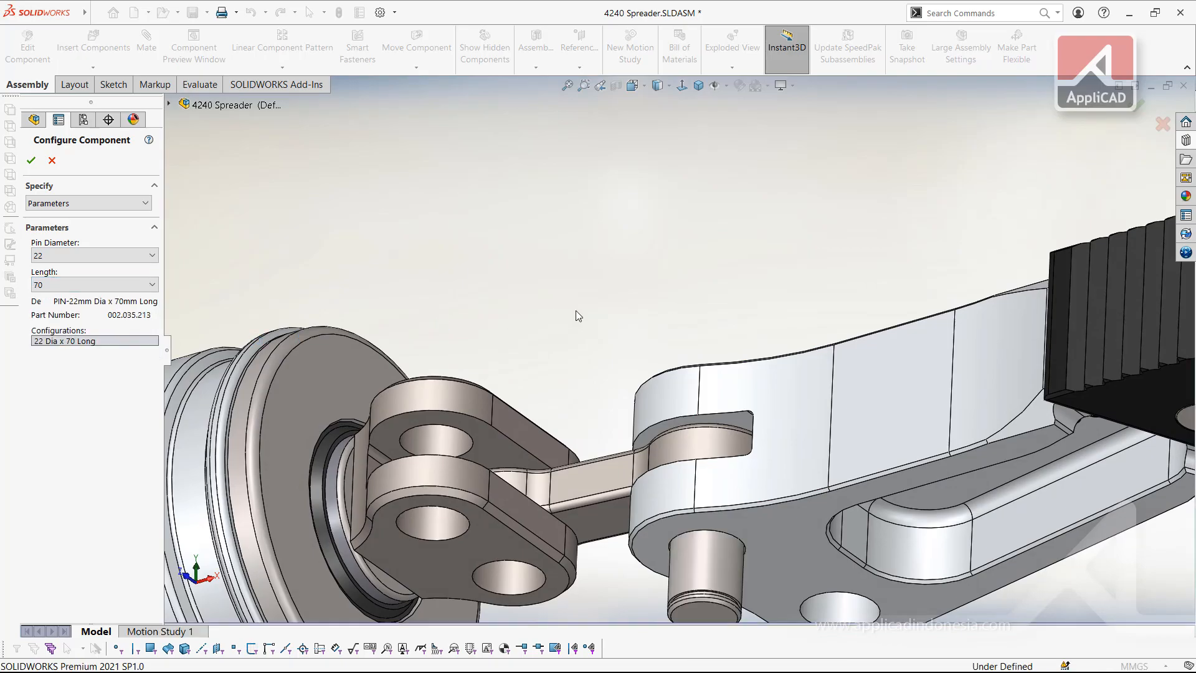
scroll(552, 313, "up", 2)
scroll(742, 479, "down", 2)
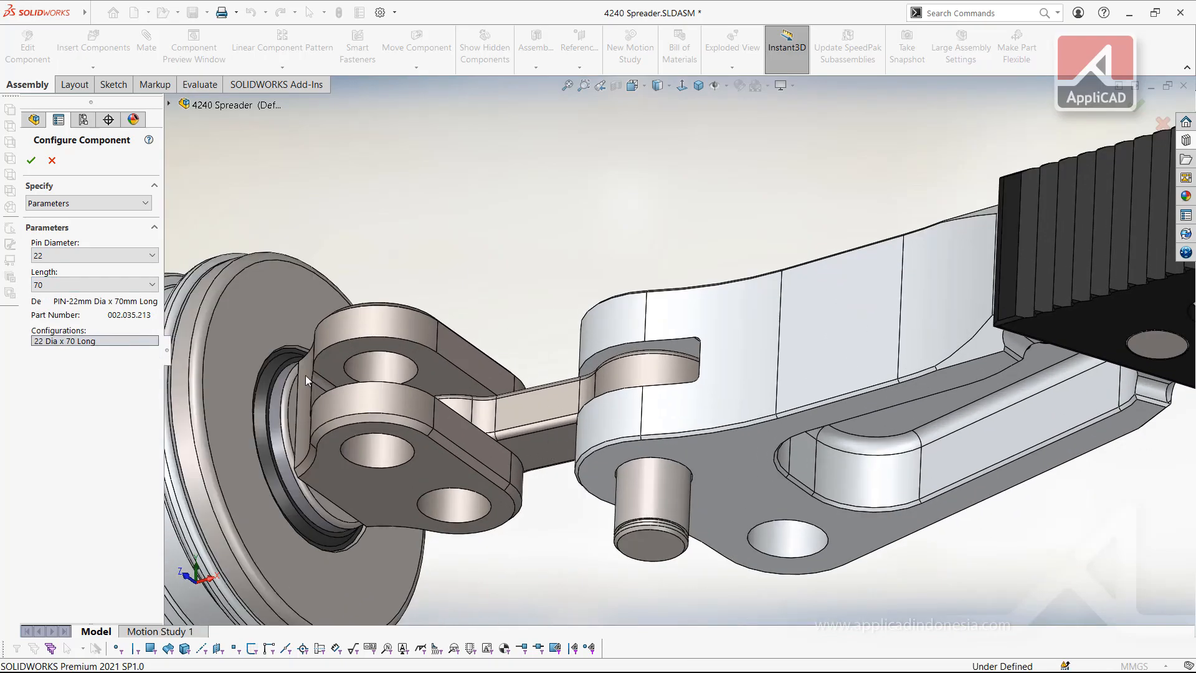
Set the pin's length to 50, accept the component configuration and inspect the pin's end in the arm
left_click(119, 286)
left_click(139, 316)
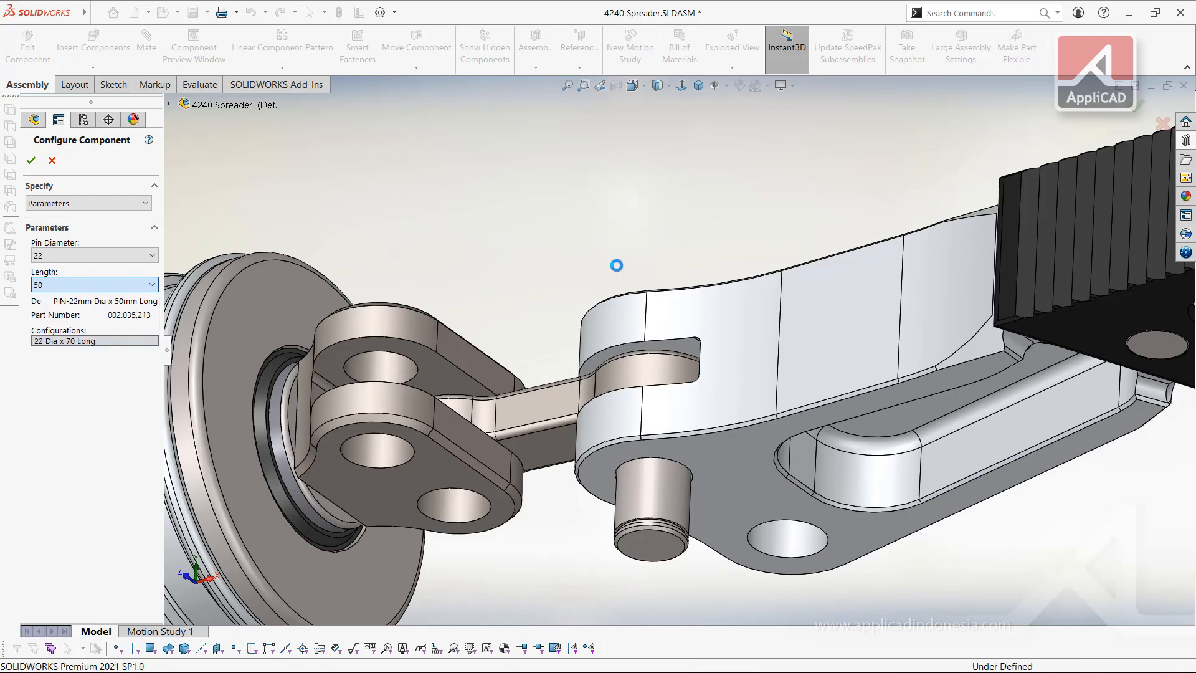
scroll(693, 445, "down", 3)
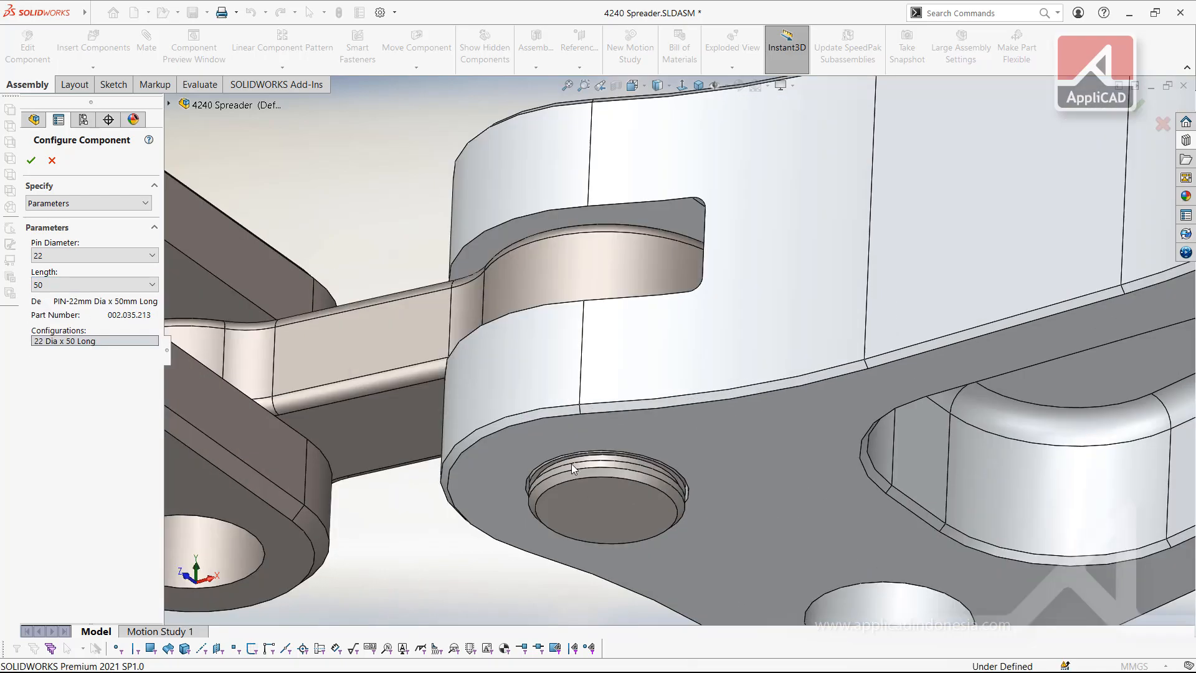
left_click(30, 161)
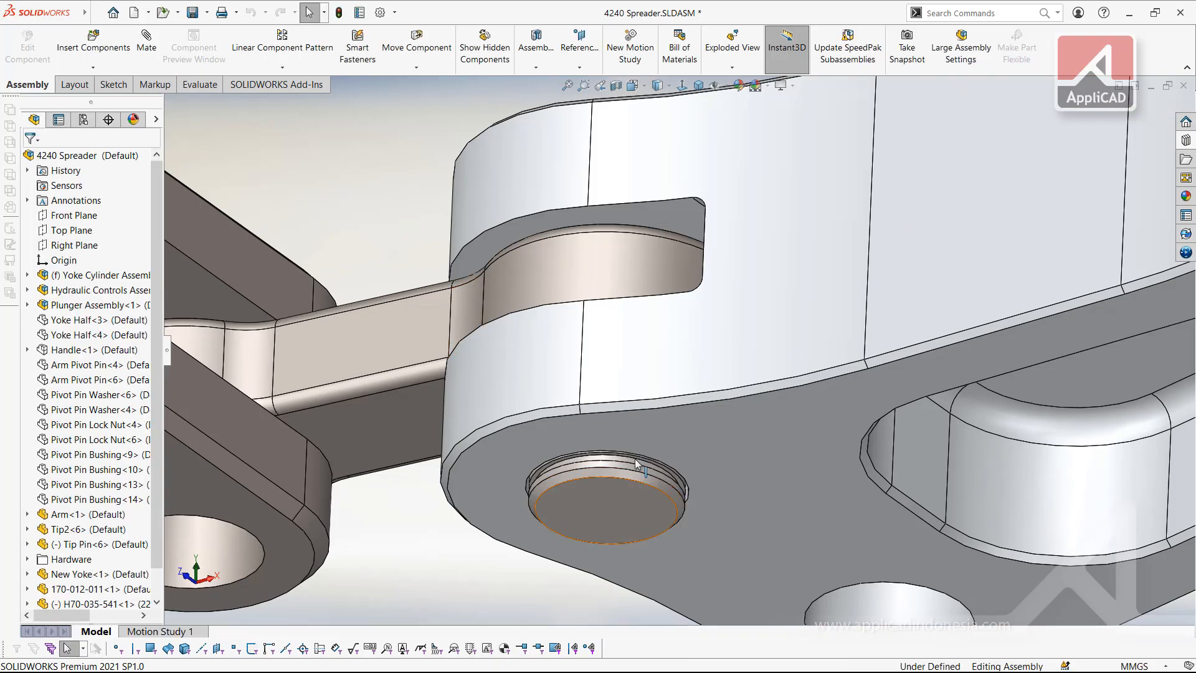
scroll(648, 484, "down", 4)
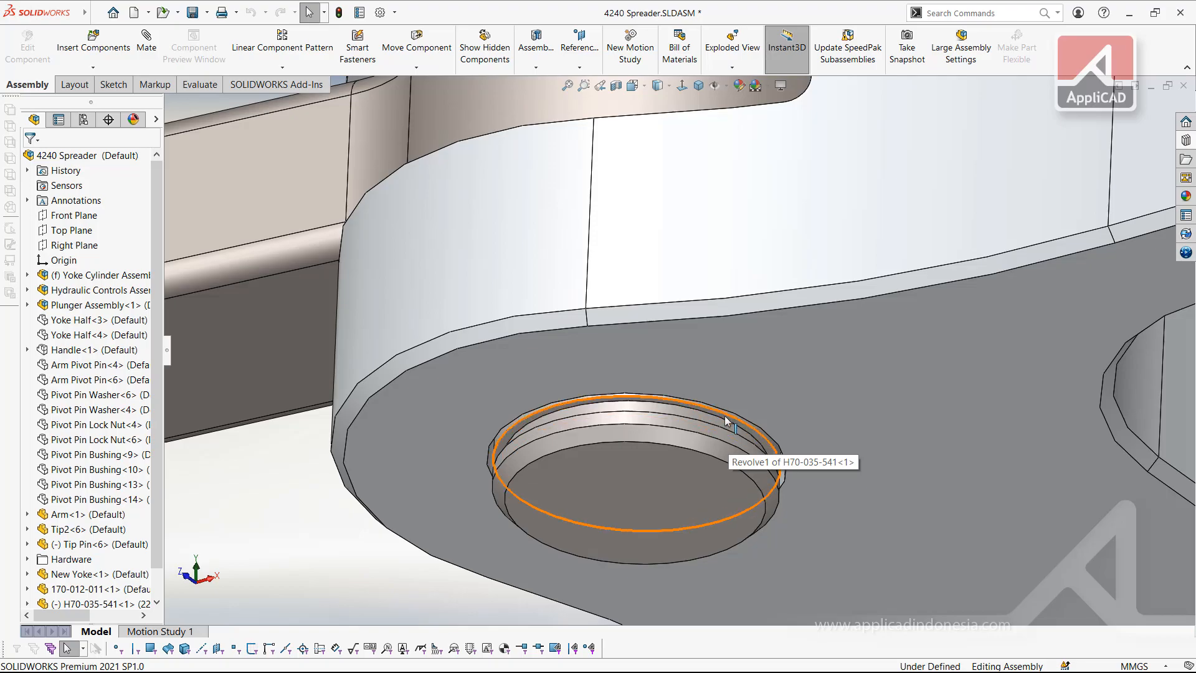
Open the Toolbox library's ANSI Metric external retaining rings
left_click(1185, 140)
left_click(868, 199)
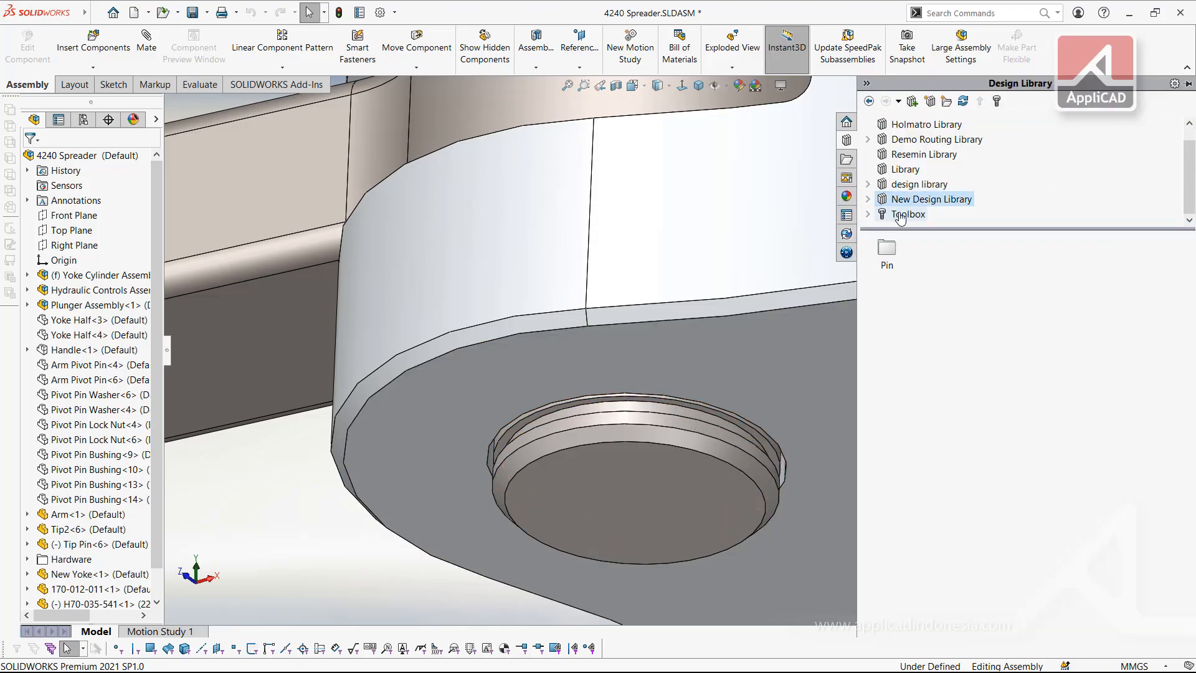
left_click(904, 214)
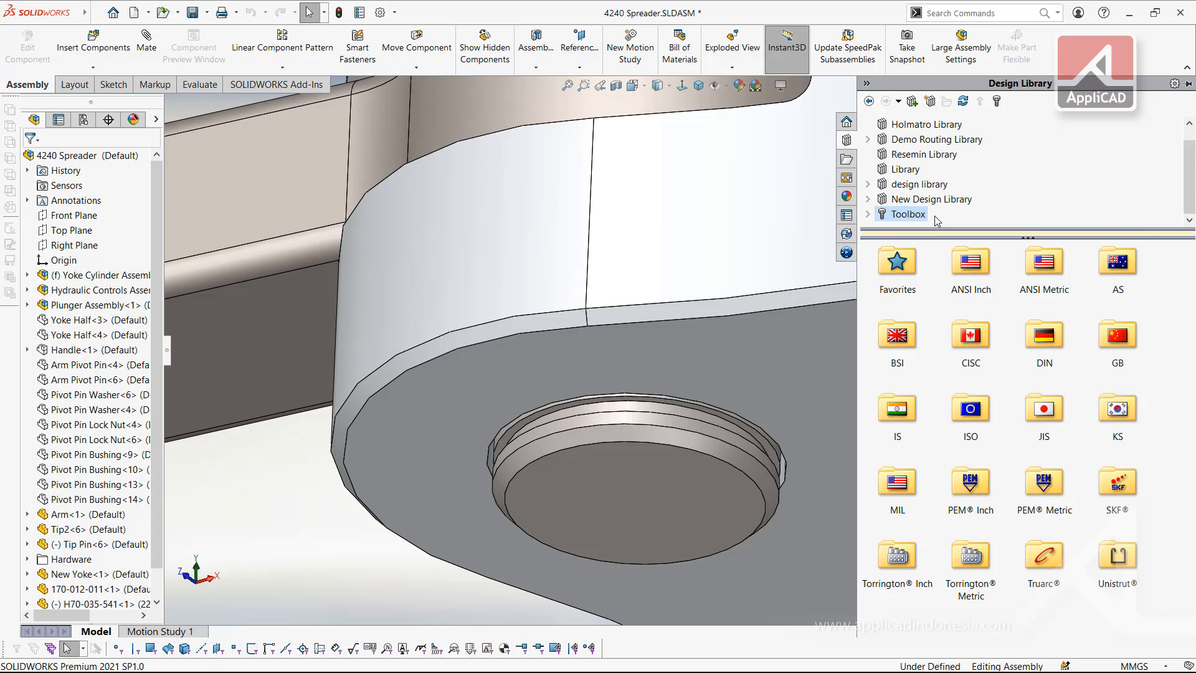
double_click(1054, 273)
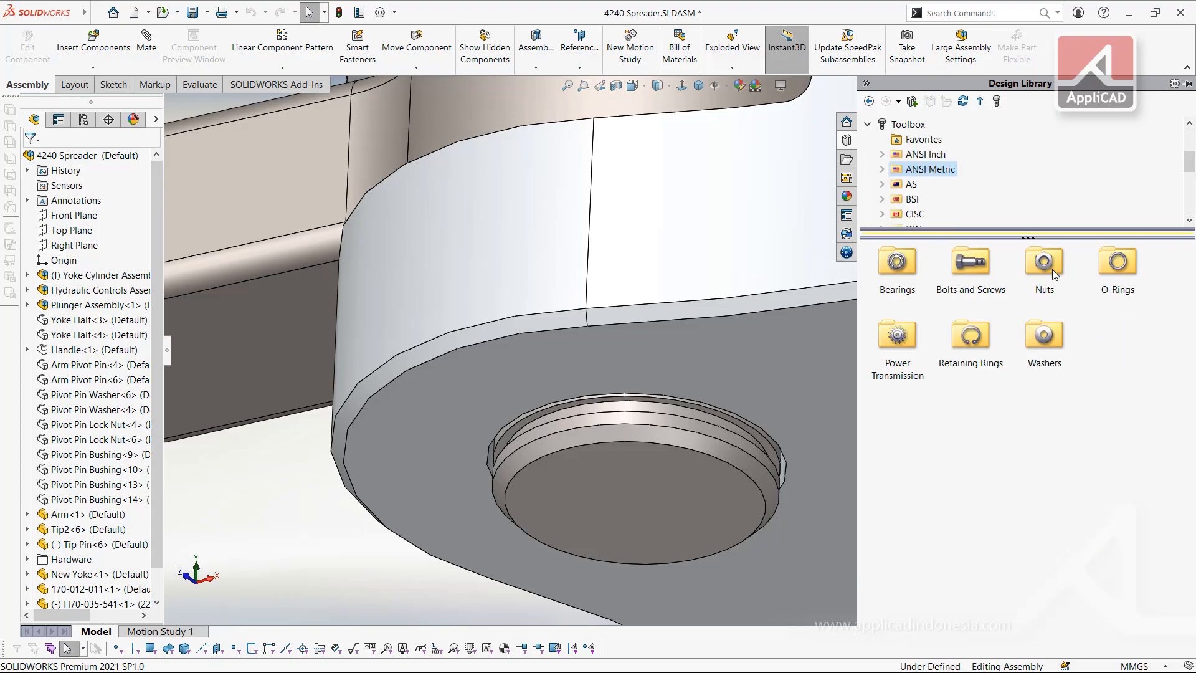
double_click(974, 345)
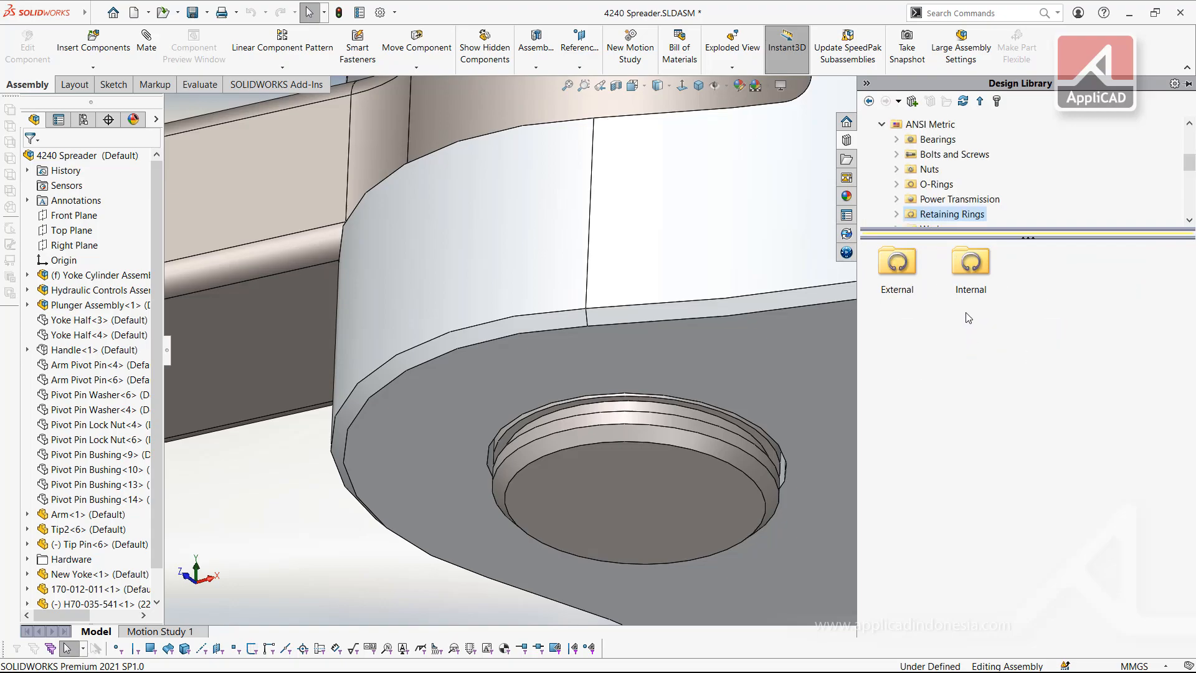
double_click(909, 272)
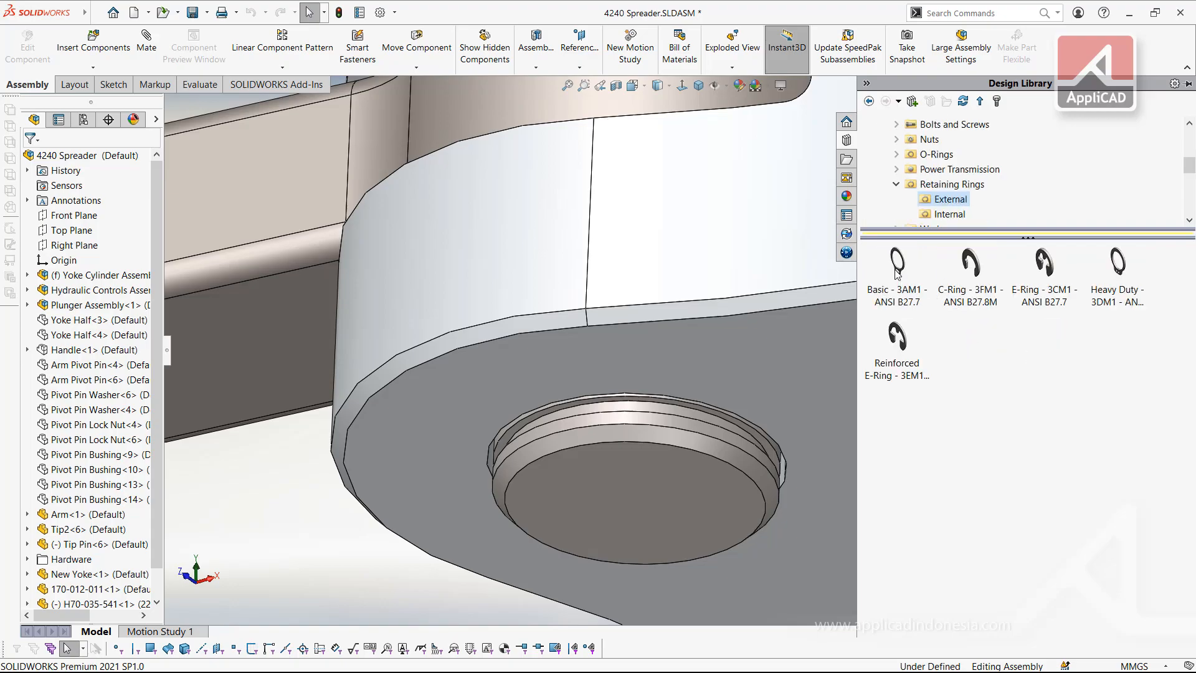
Place a Basic - 3AM1 ANSI B27.7 retaining ring with shaft diameter 22 in the groove of the arm's pin, without adding further copies
left_click(895, 272)
left_click_drag(899, 265, 769, 456)
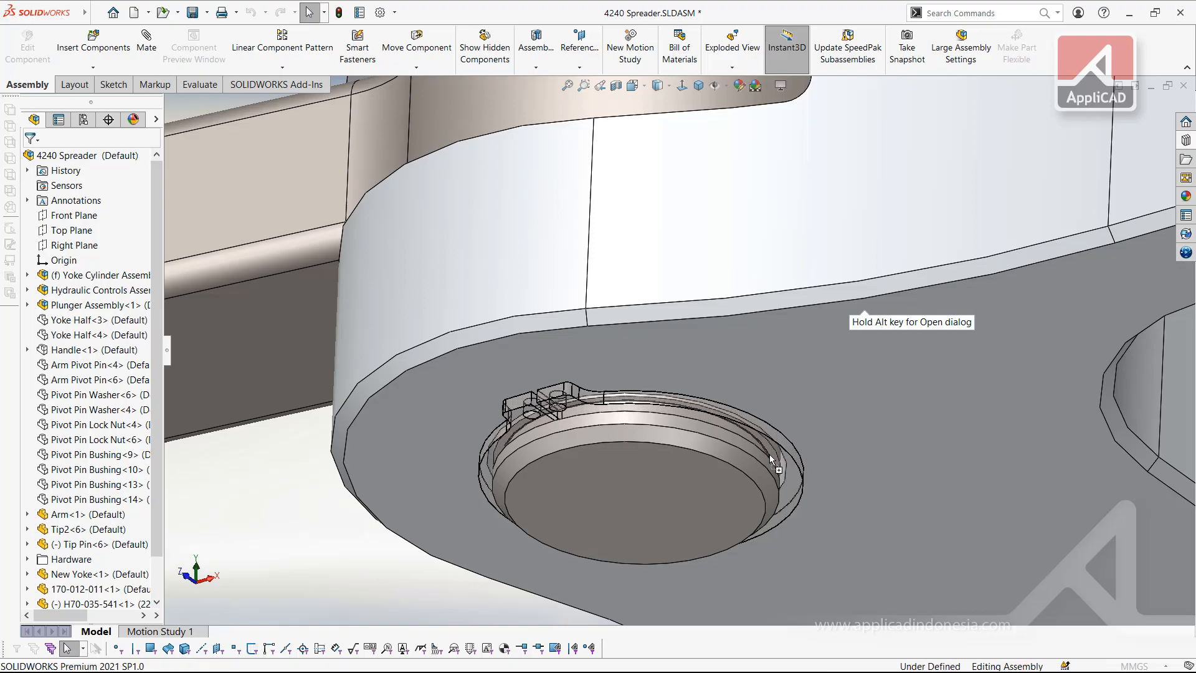
left_click_drag(770, 460, 771, 460)
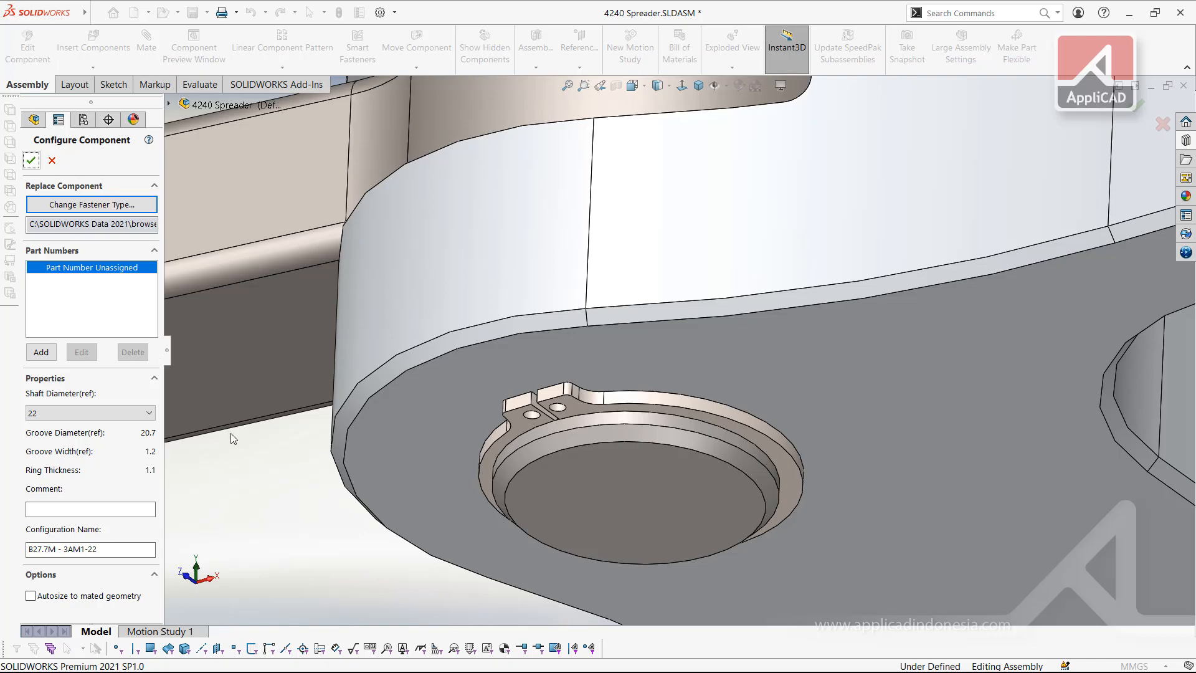
left_click(846, 130)
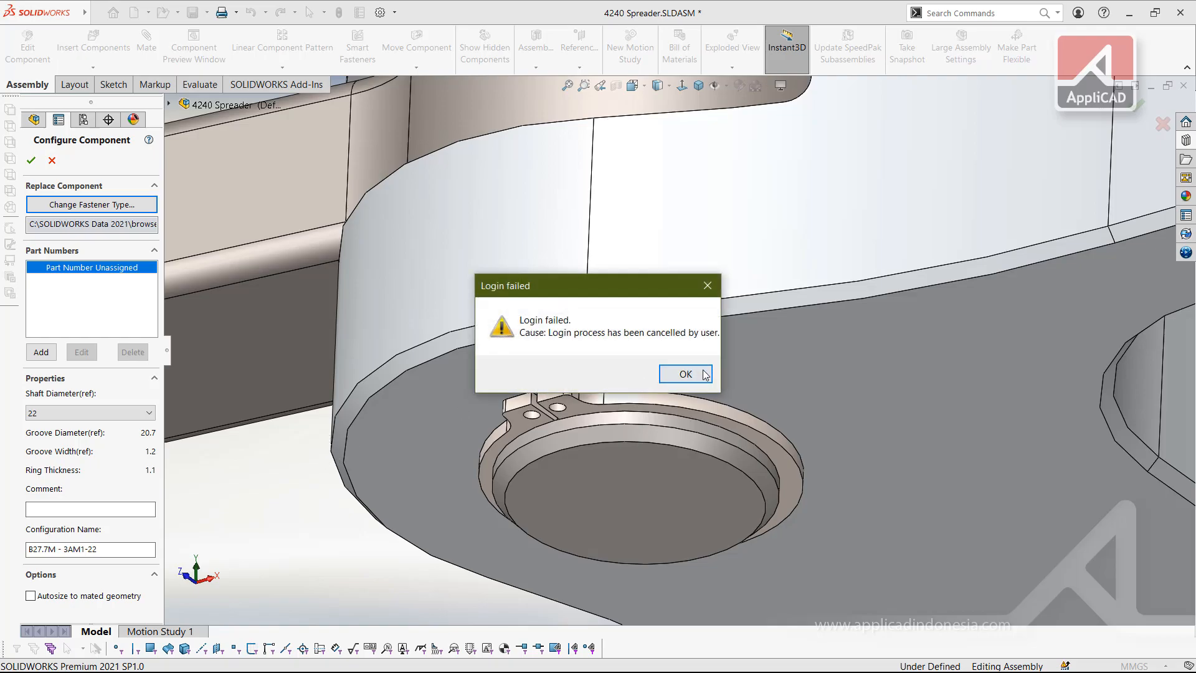
left_click(685, 373)
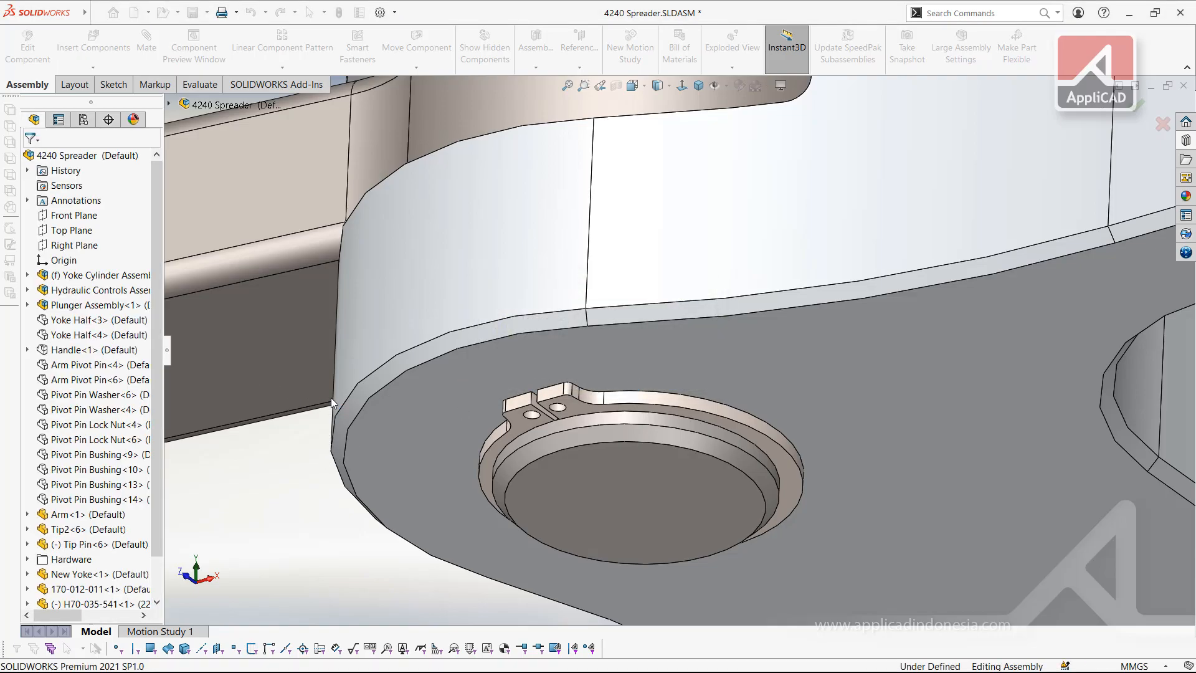
scroll(321, 390, "up", 6)
left_click(316, 381)
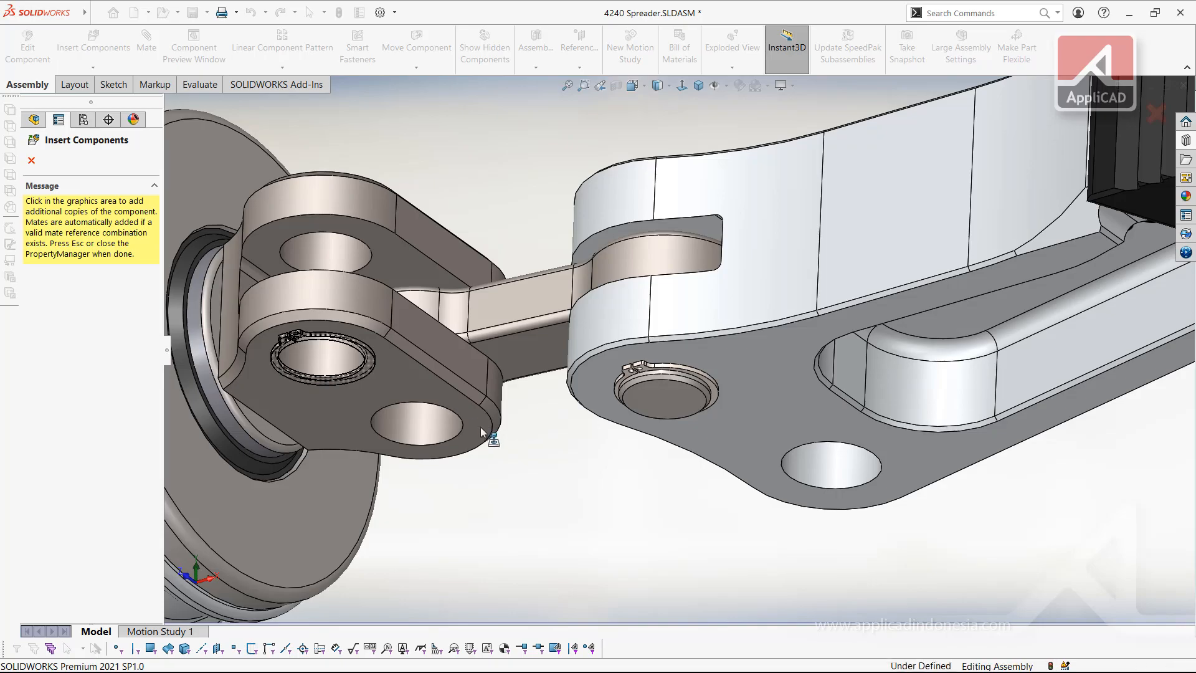
key("Escape")
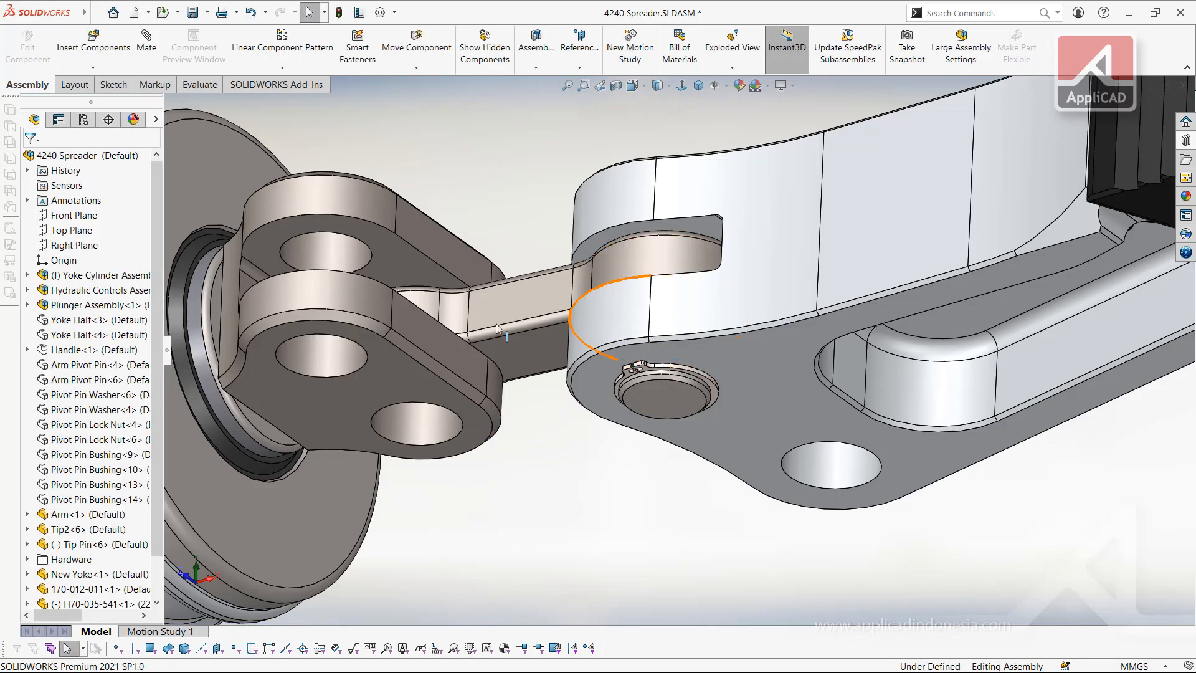
Place another H70-035-541 pin from the New Design Library's Pin folder in the yoke hole aligned with the connecting link
middle_click_drag(506, 333, 517, 529)
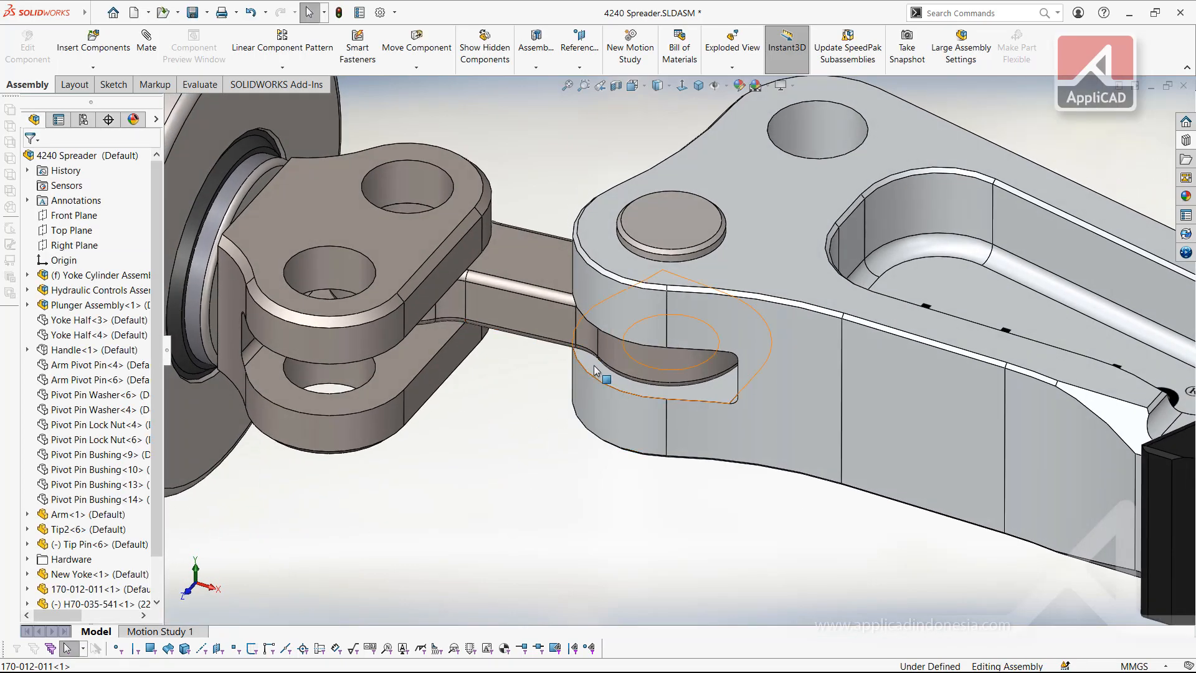
left_click(1186, 141)
scroll(924, 187, "up", 5)
scroll(920, 181, "down", 3)
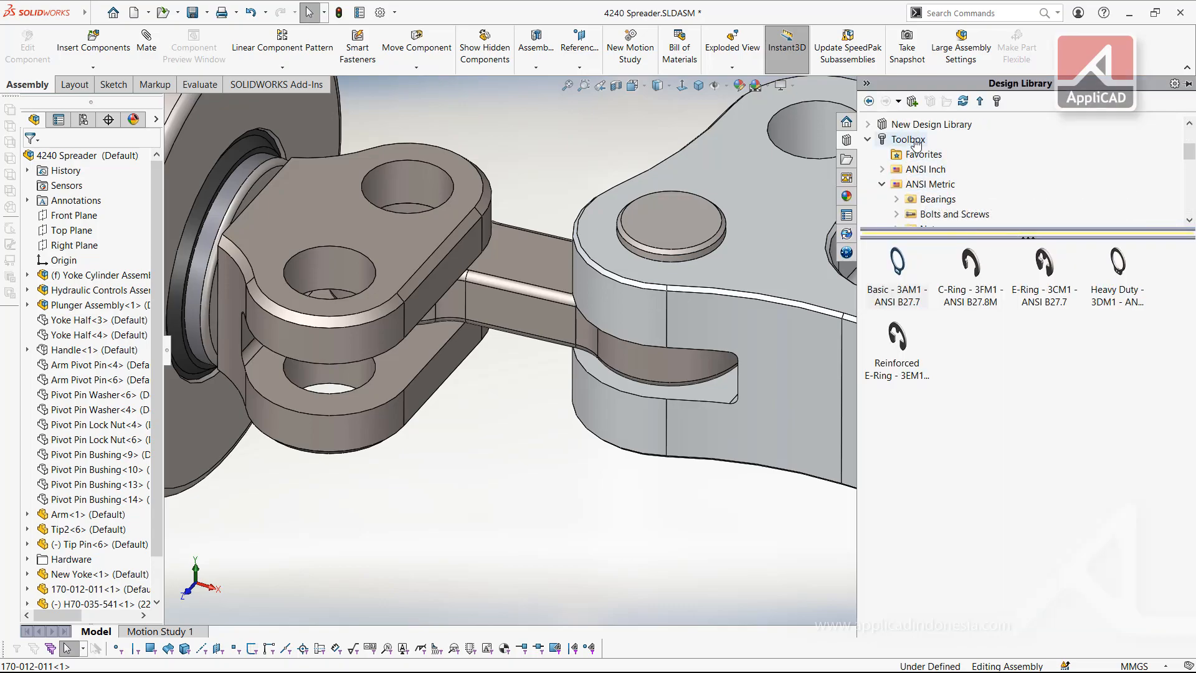
left_click(914, 156)
double_click(885, 250)
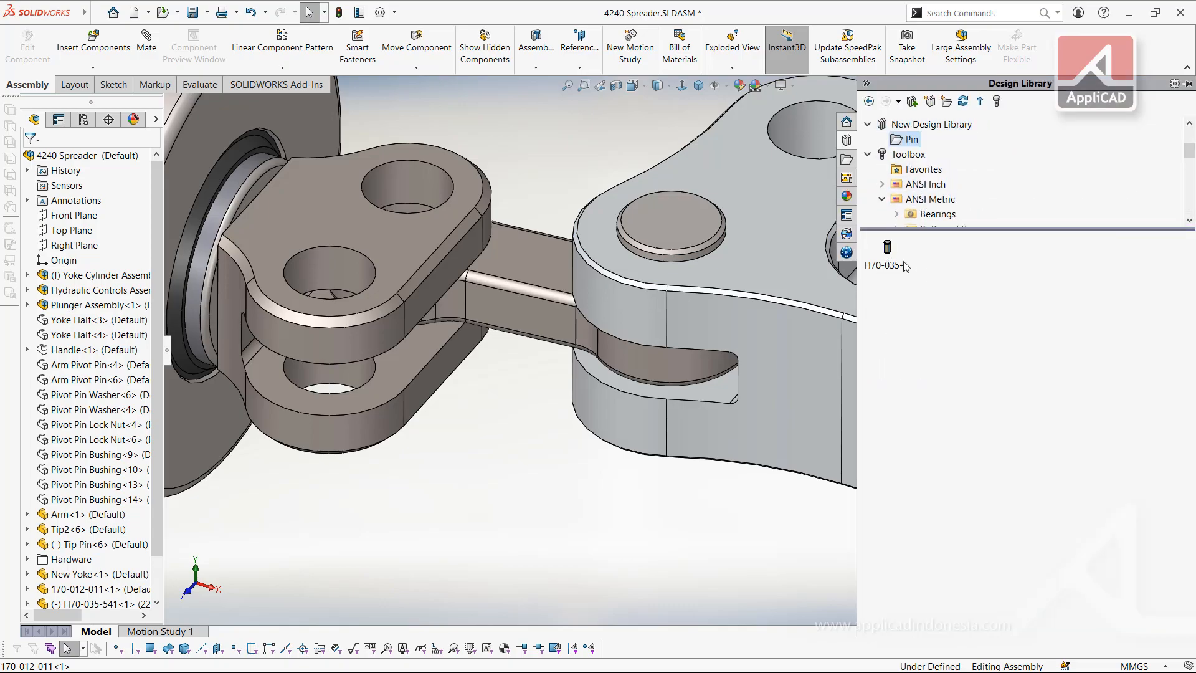
left_click_drag(755, 271, 414, 208)
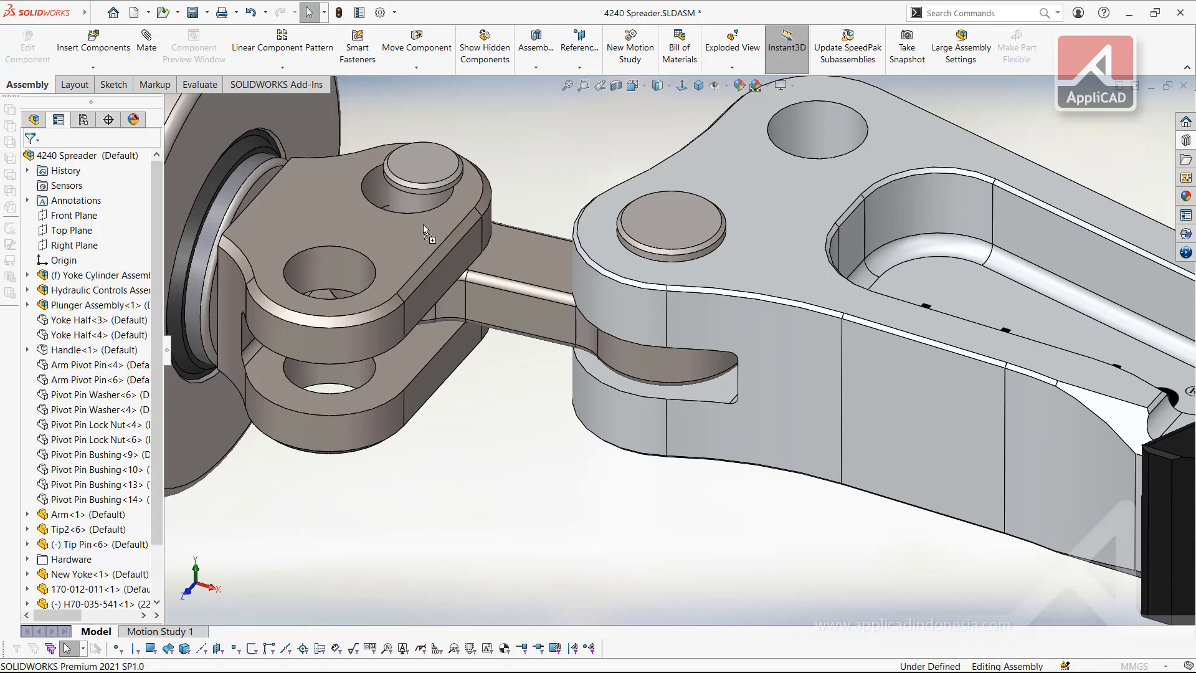
Set the yoke pin's diameter to 22 and its length to 40, and accept the component configuration
left_click(111, 253)
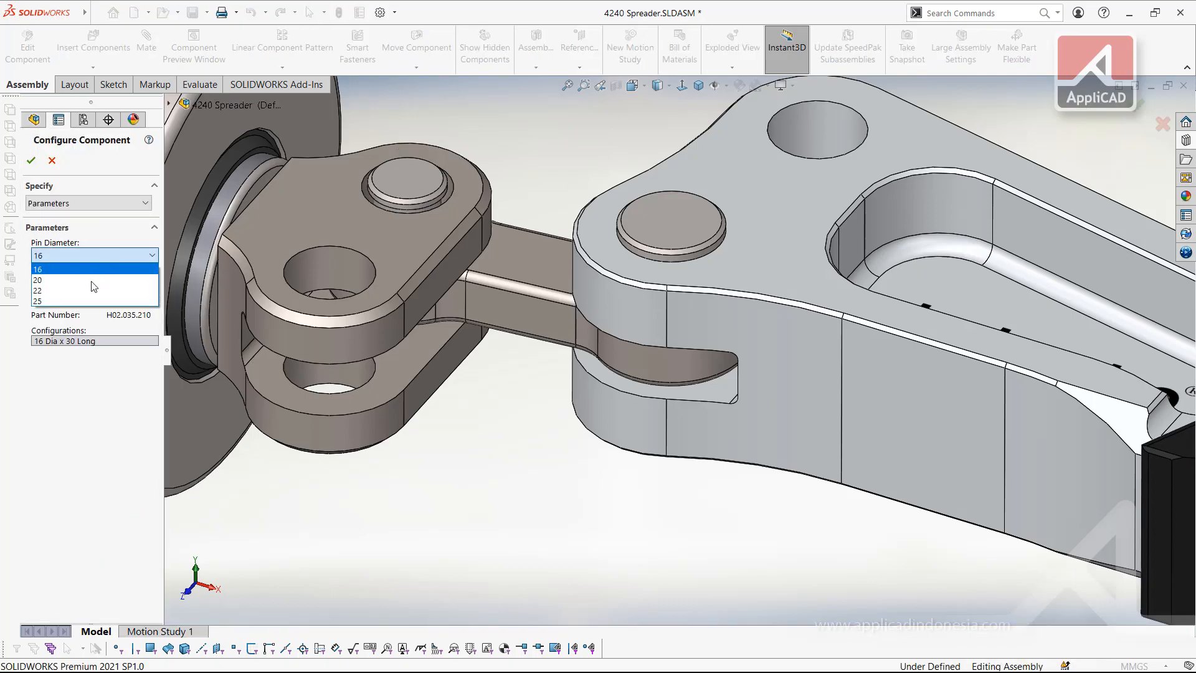
left_click(70, 287)
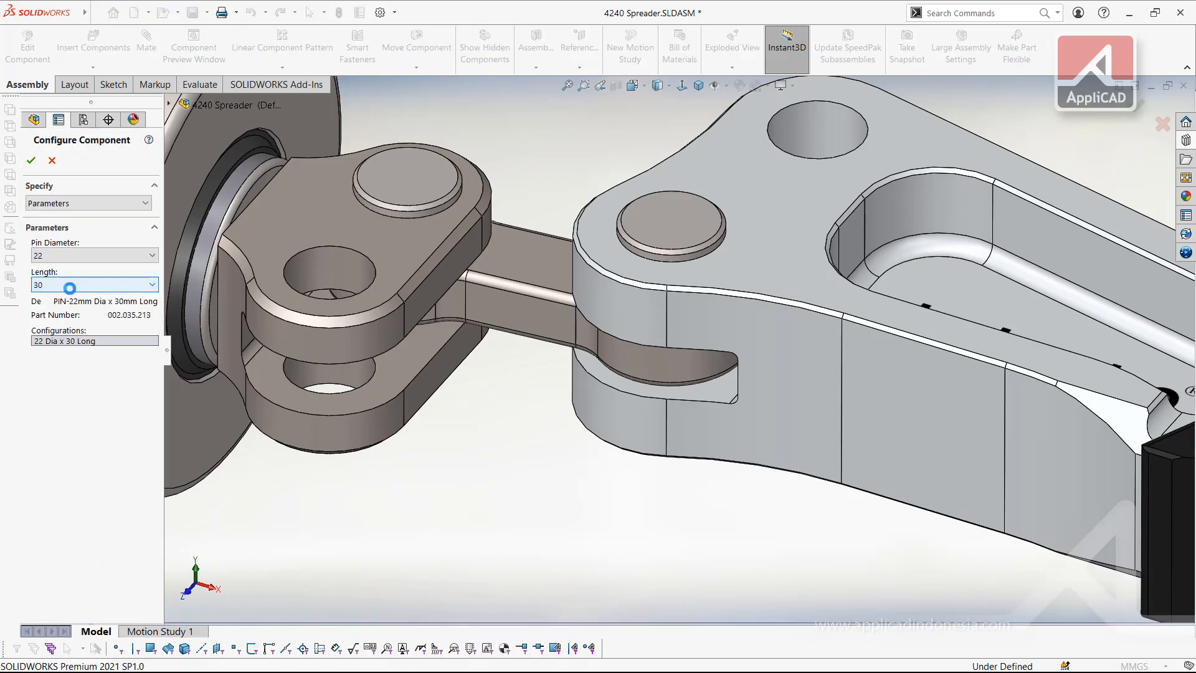
left_click(69, 287)
left_click(65, 324)
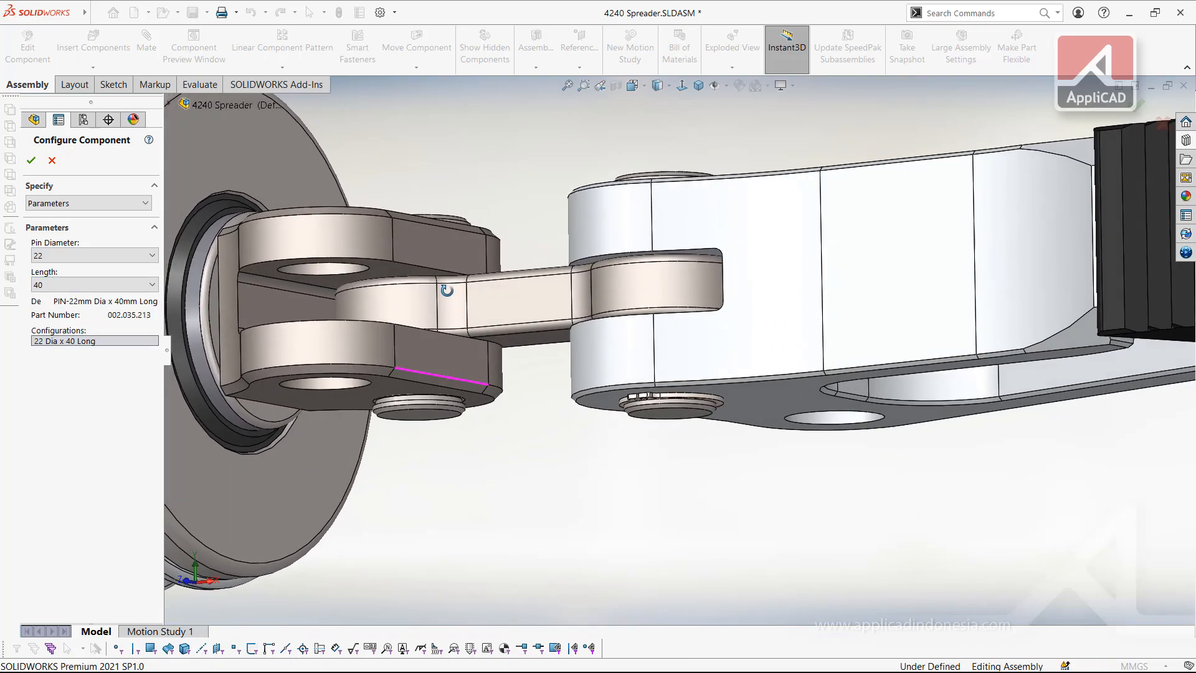
left_click(31, 160)
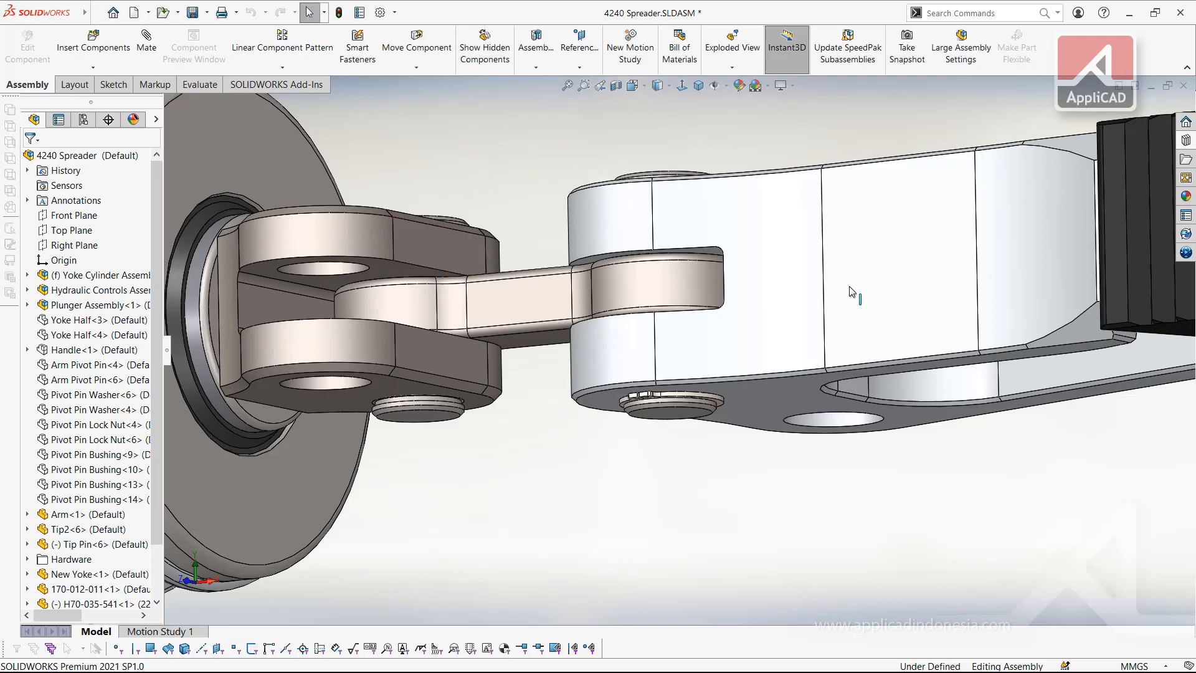
Place an ANSI Metric external Basic - 3AM1 retaining ring with shaft diameter 22 on the yoke pin's lower end and show the assembly in isometric view
left_click(1186, 159)
left_click(931, 199)
double_click(976, 340)
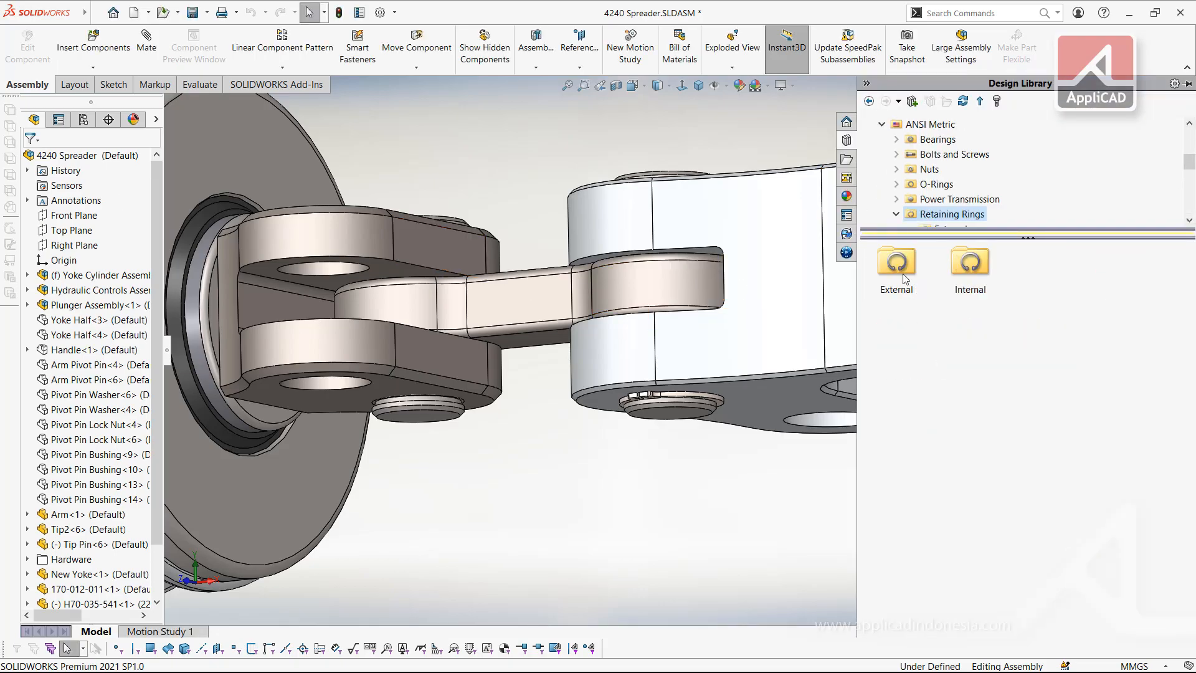
double_click(903, 274)
left_click_drag(897, 265, 456, 400)
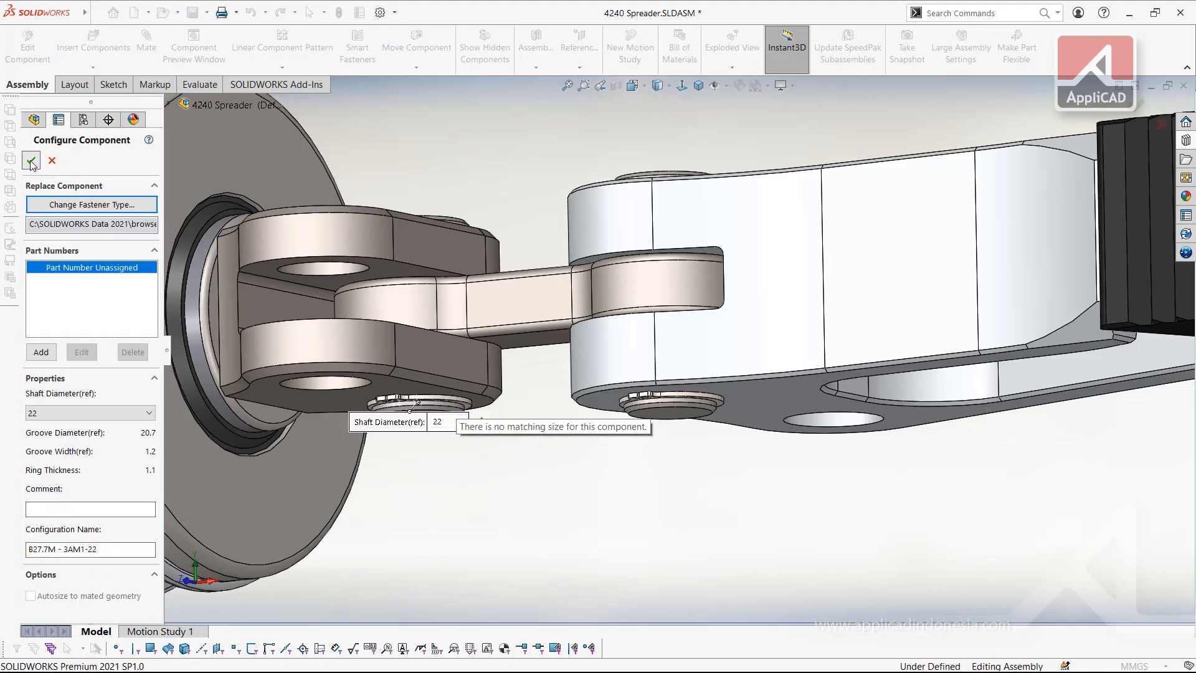
left_click(31, 162)
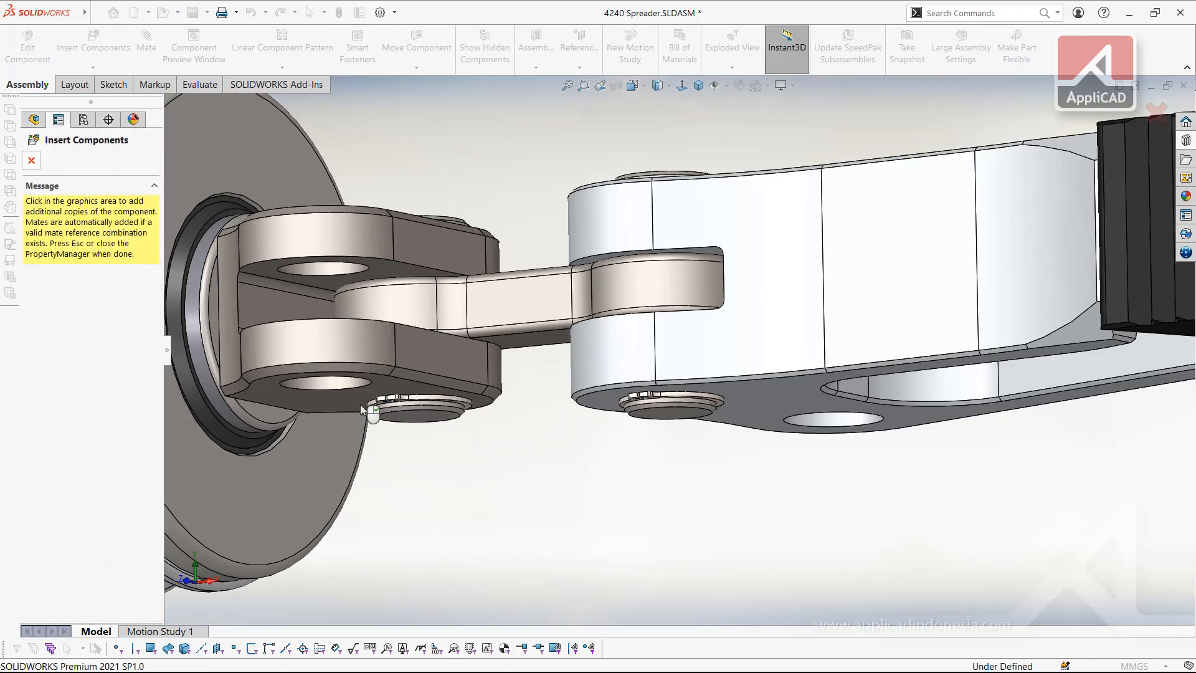
key("Escape")
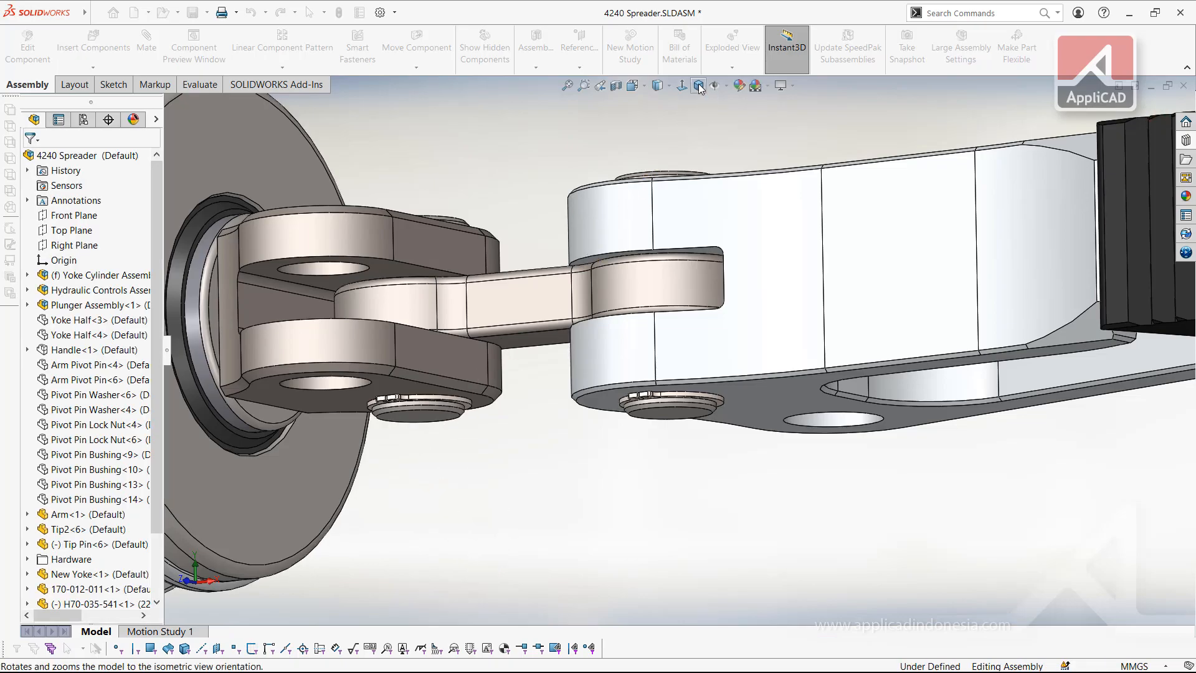
key("ctrl+7")
scroll(717, 312, "down", 3)
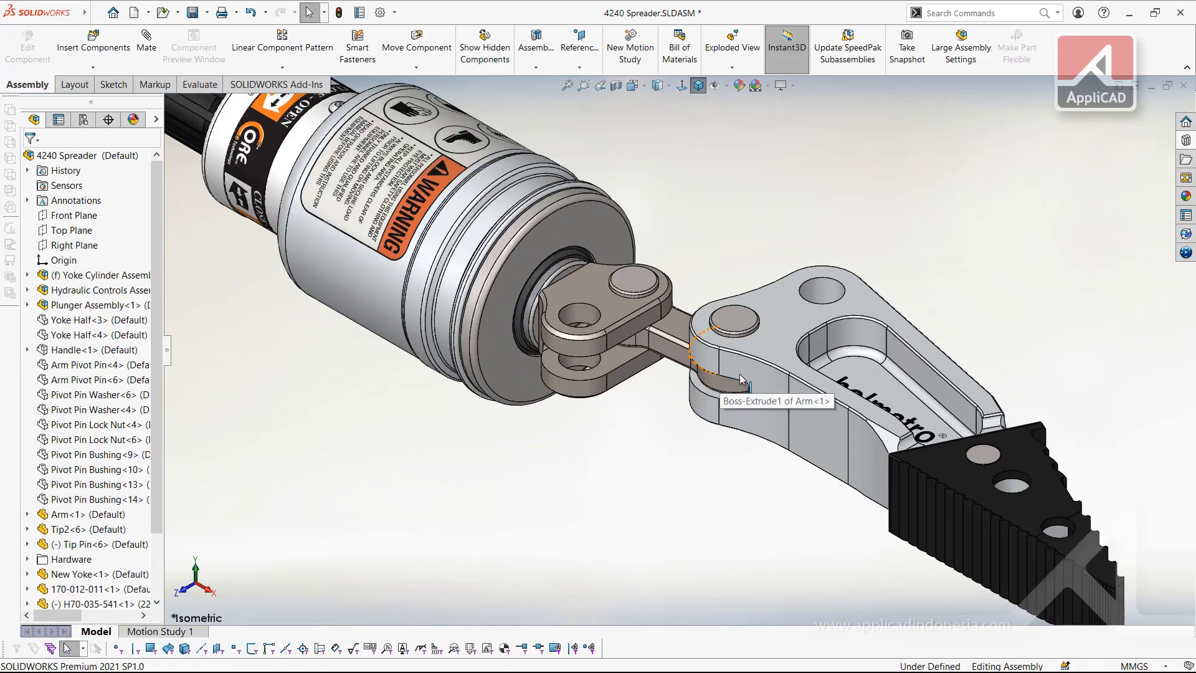